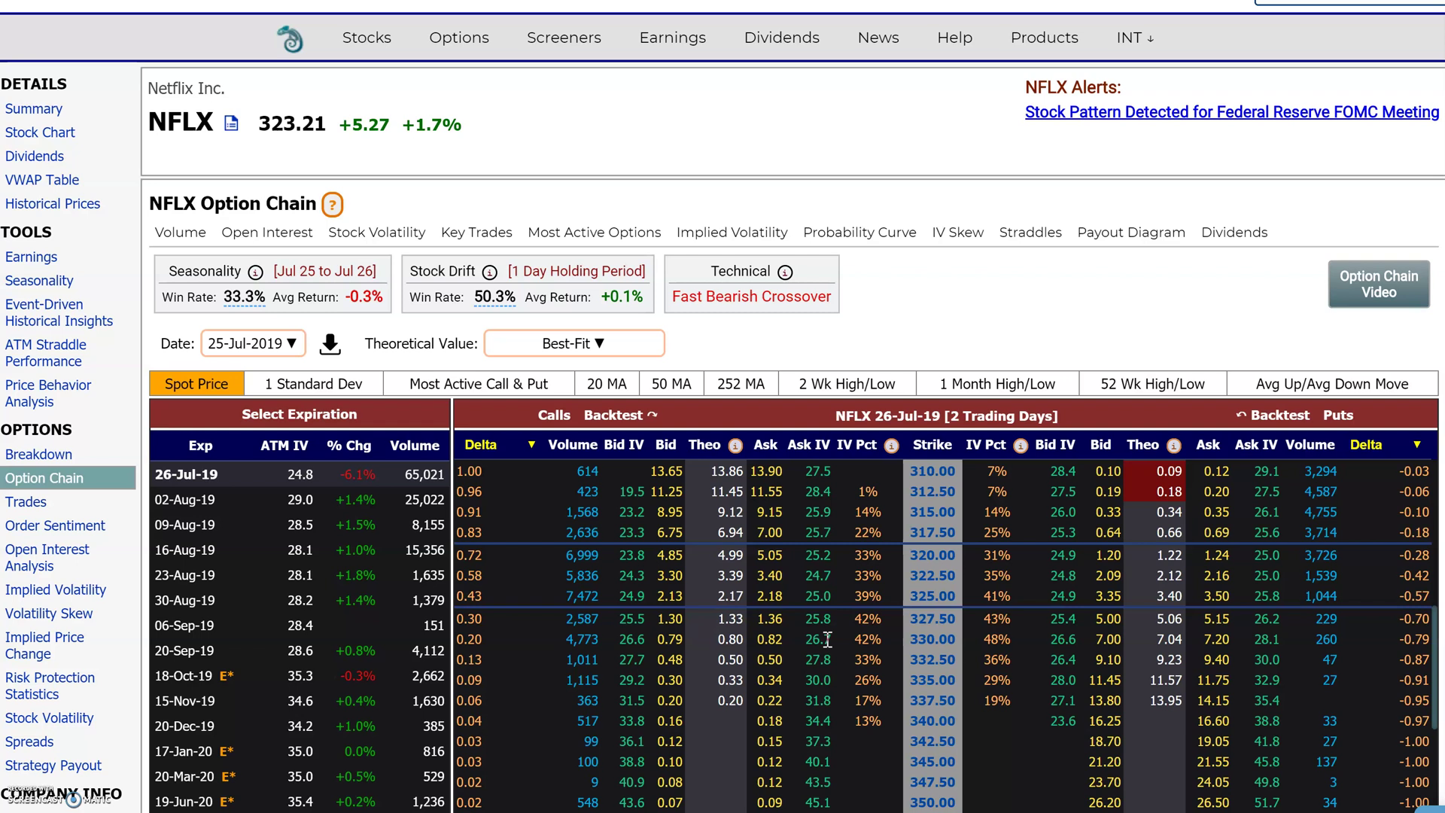
Load the NFLX option chain for the 16-Aug-19 expiration, 17 trading days out
left_click_drag(208, 119, 153, 123)
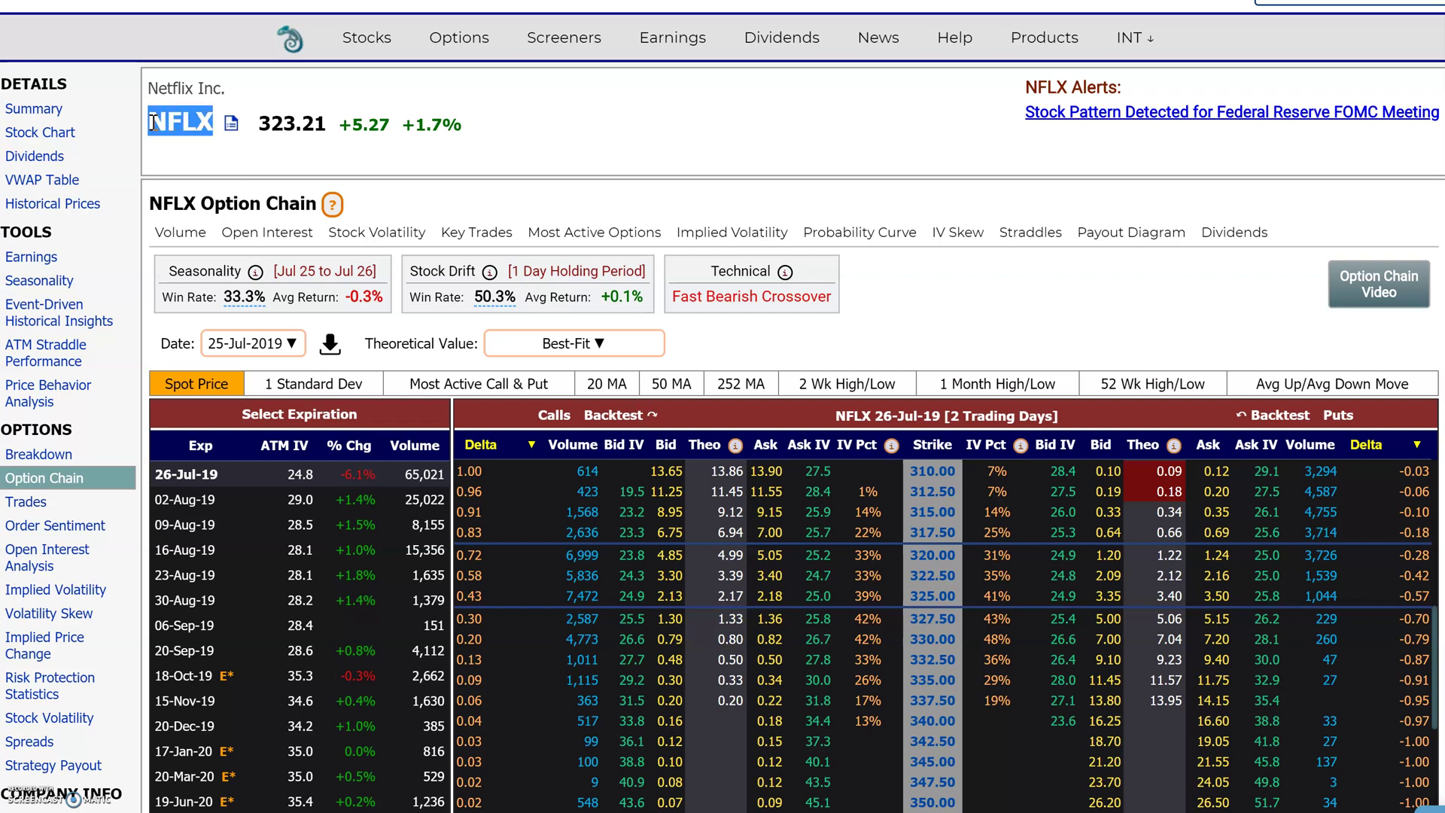
left_click(936, 299)
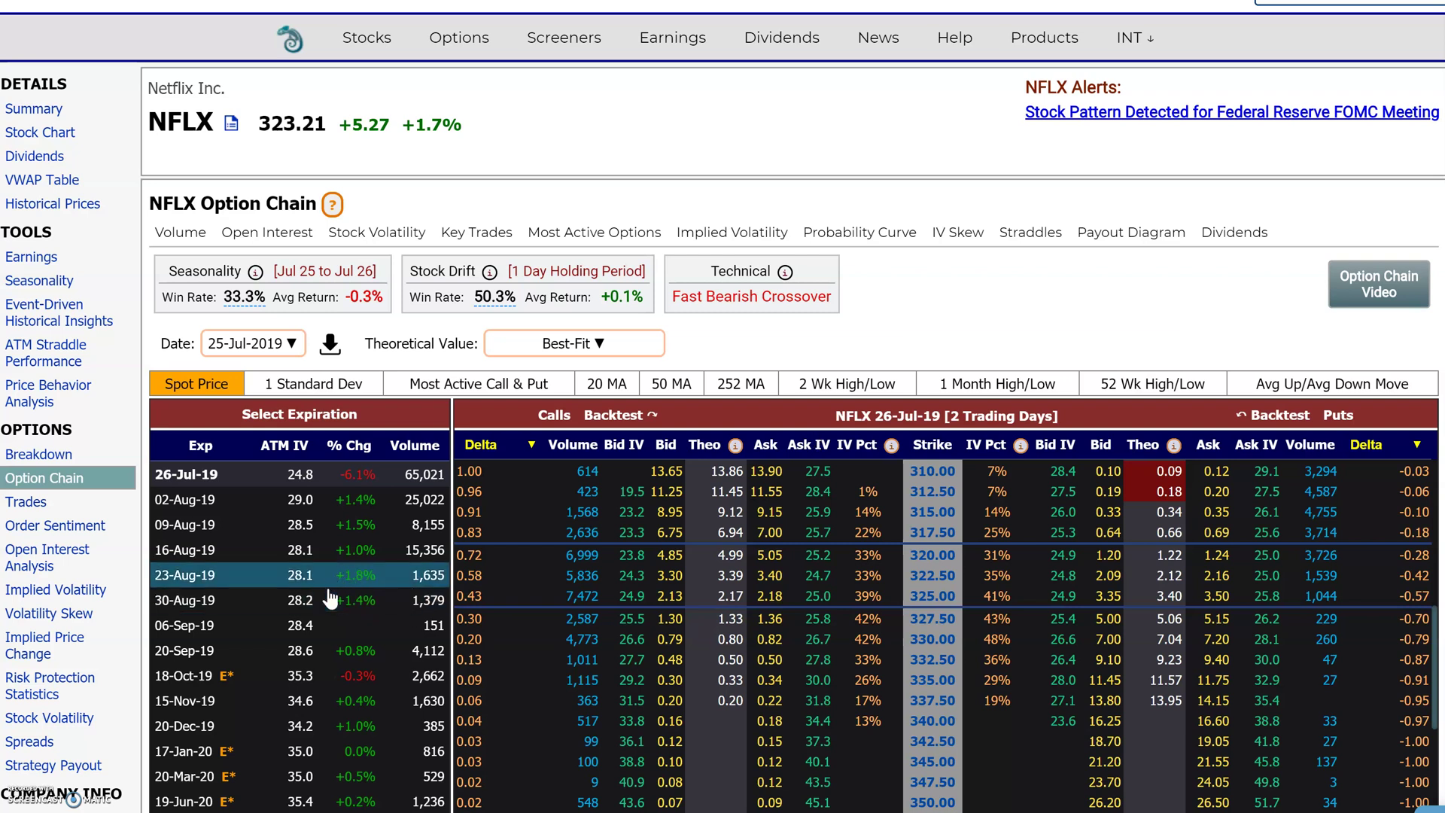
left_click(219, 553)
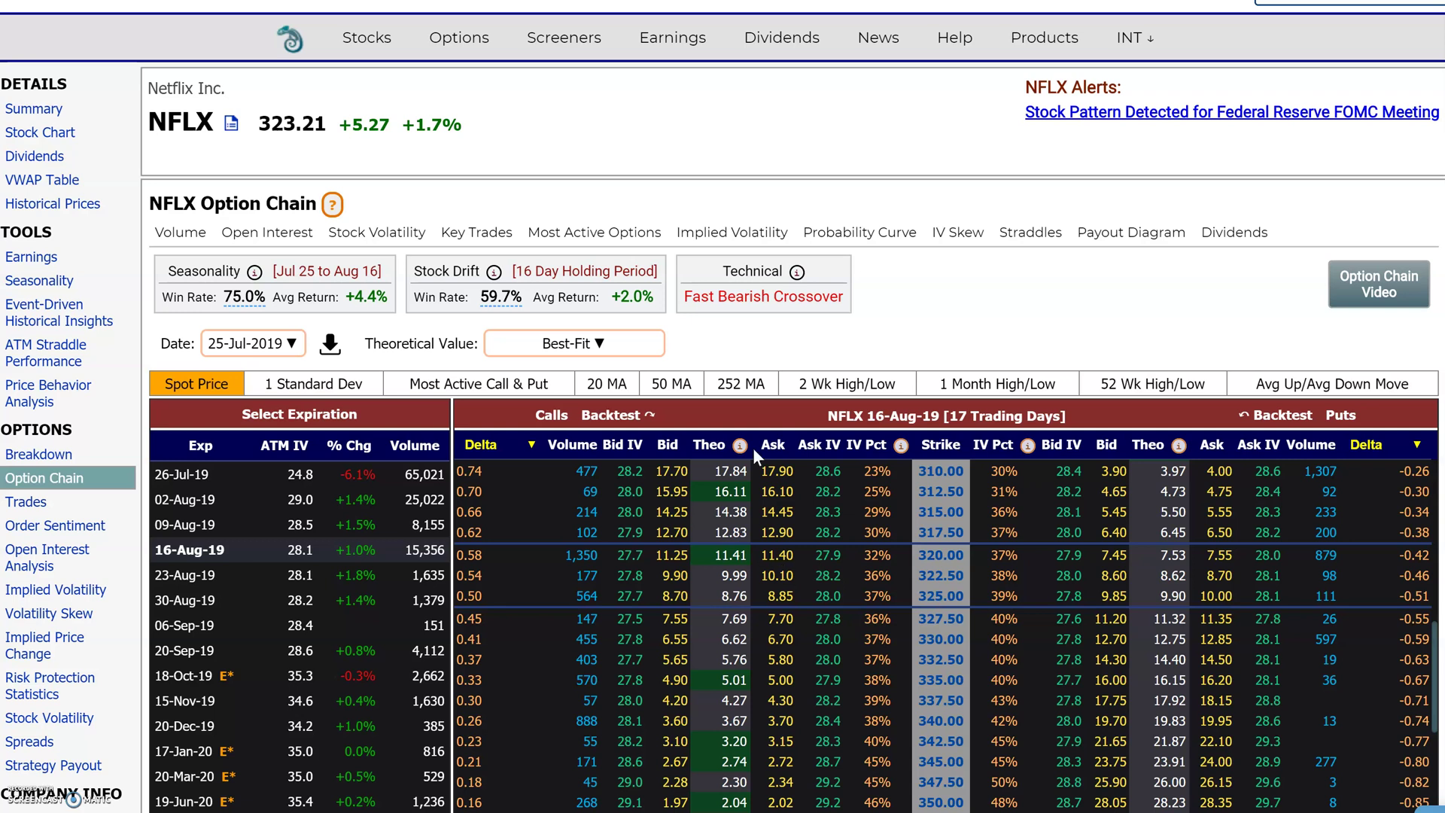
Mark the most active call and put strikes and inspect the 320.00 strike's intraday IV graph
left_click(484, 386)
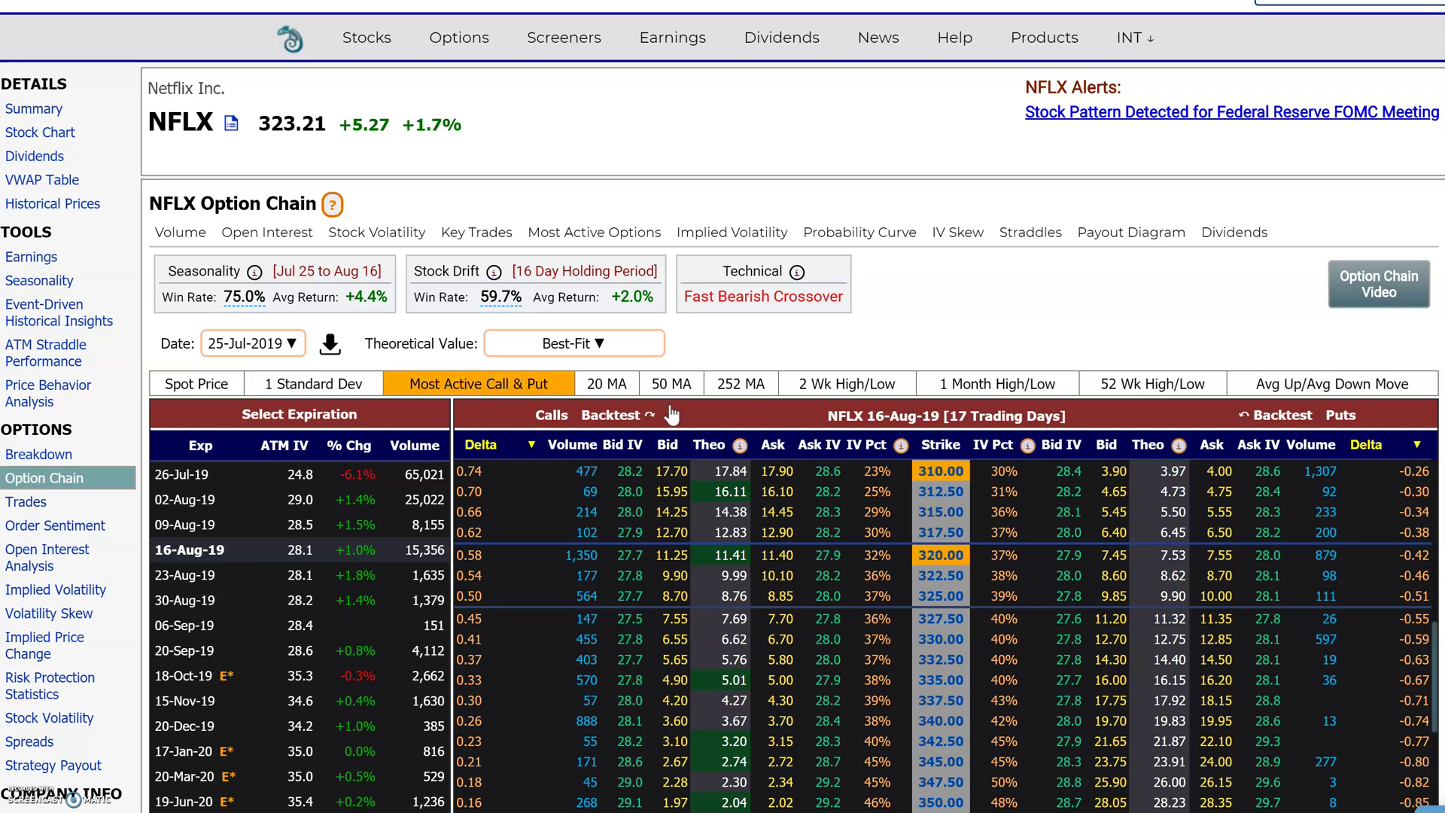
mouse_move(1012, 527)
mouse_move(941, 561)
Open the 320.00 strike popup and show its historical implied volatility since May
left_click(944, 558)
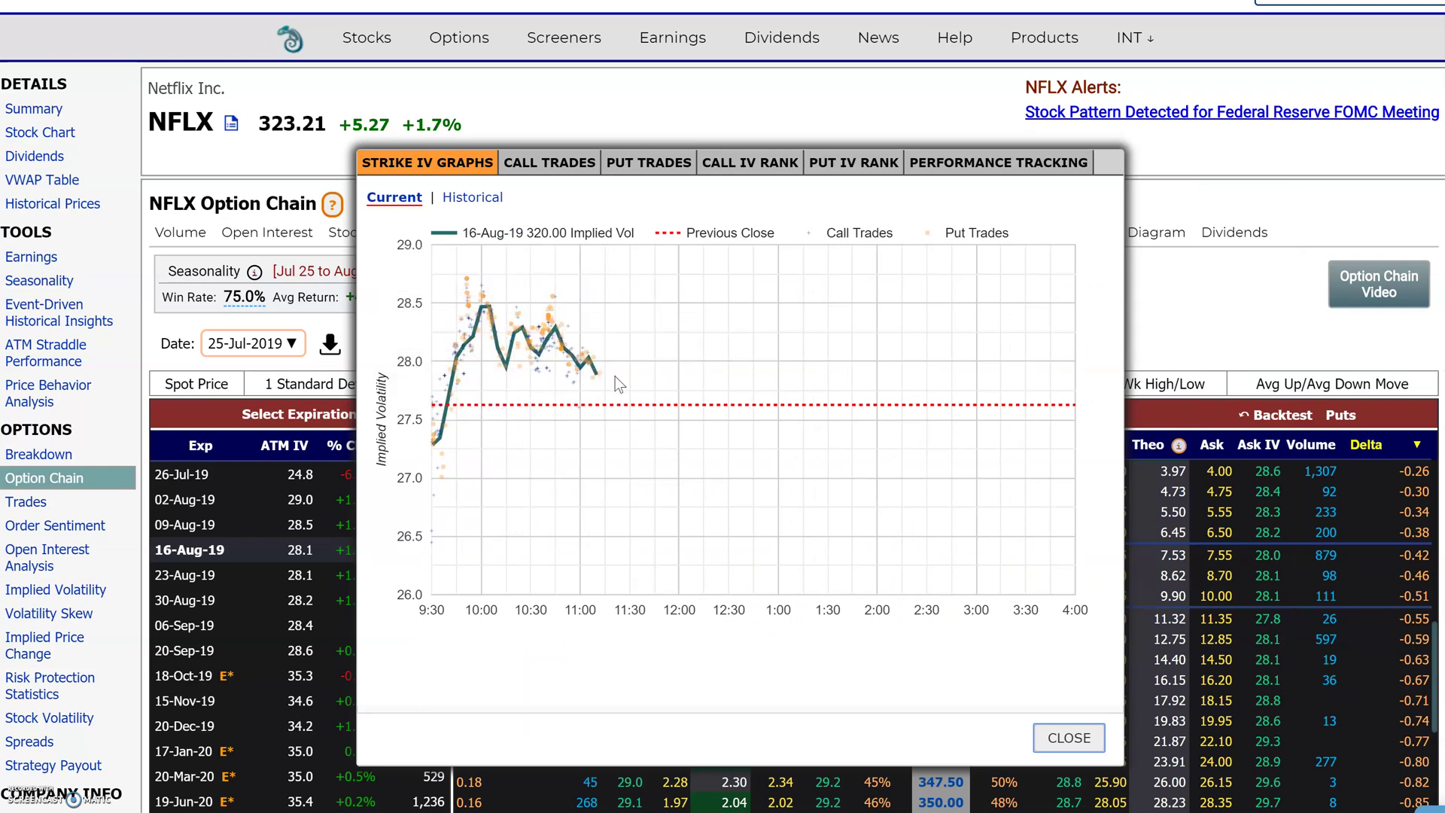
mouse_move(614, 374)
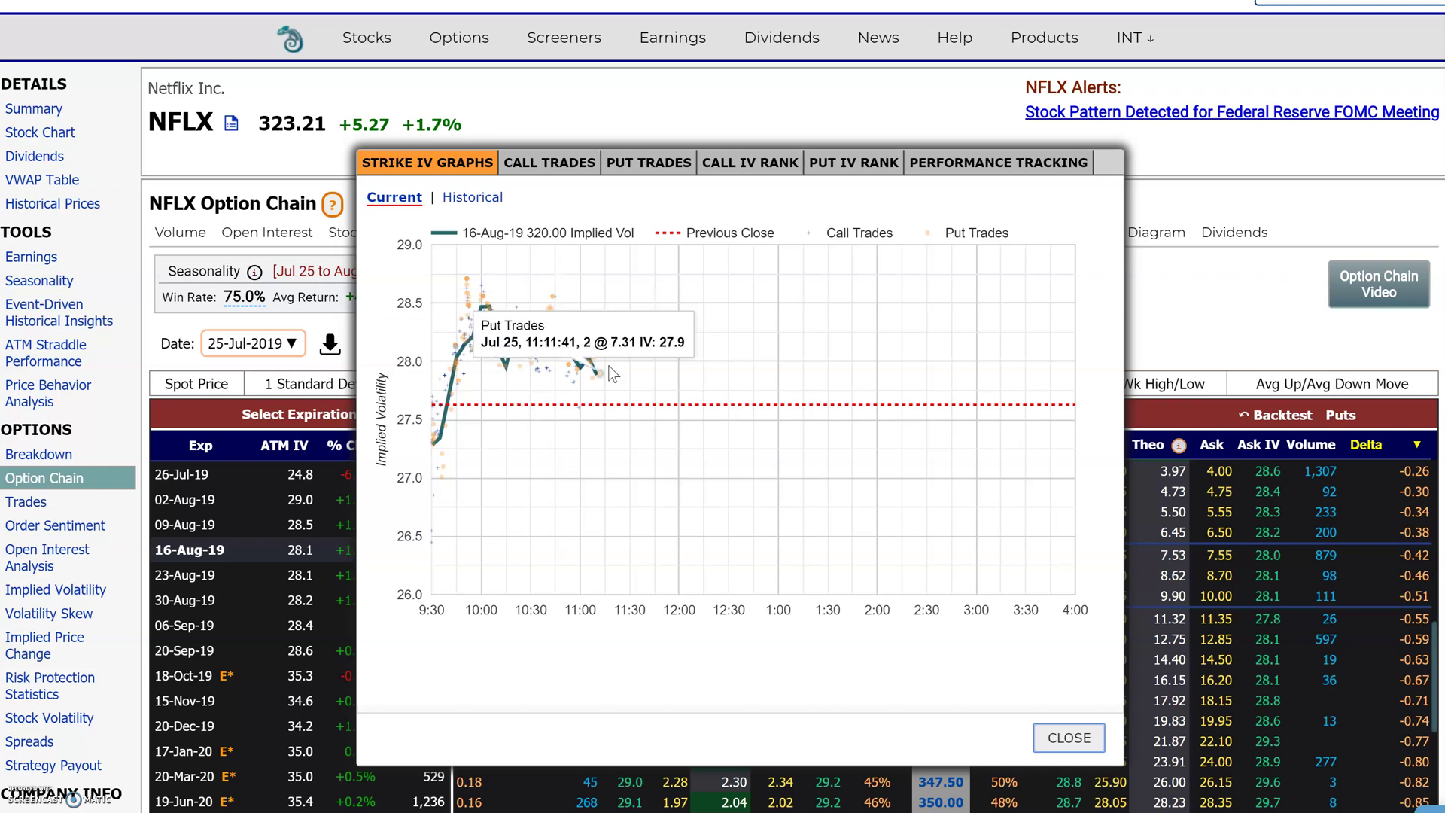
left_click(472, 197)
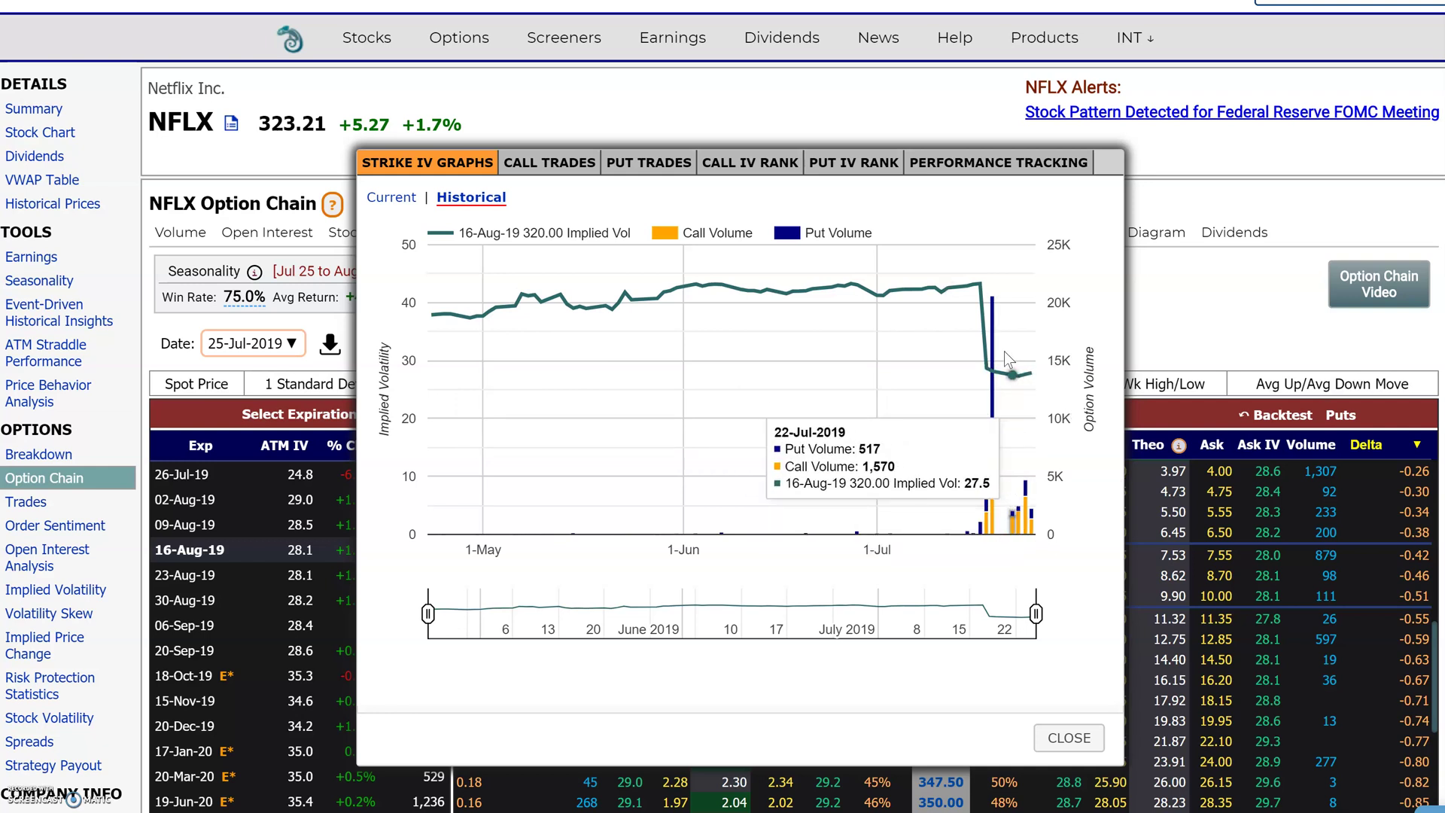
Show the 320.00 call trades summary: 330 trades and 1,350 contracts
left_click(534, 170)
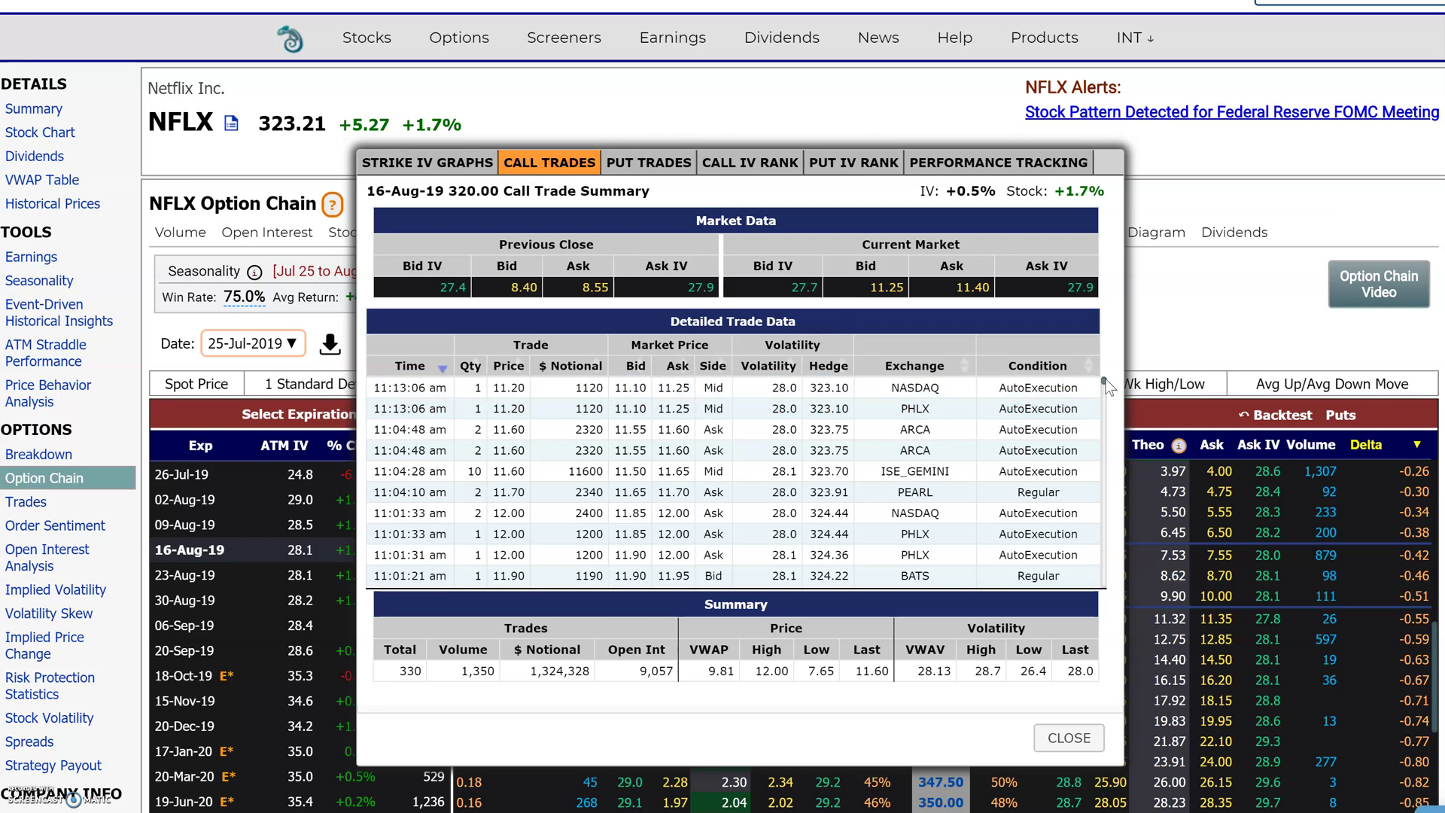
left_click_drag(1105, 384, 1105, 349)
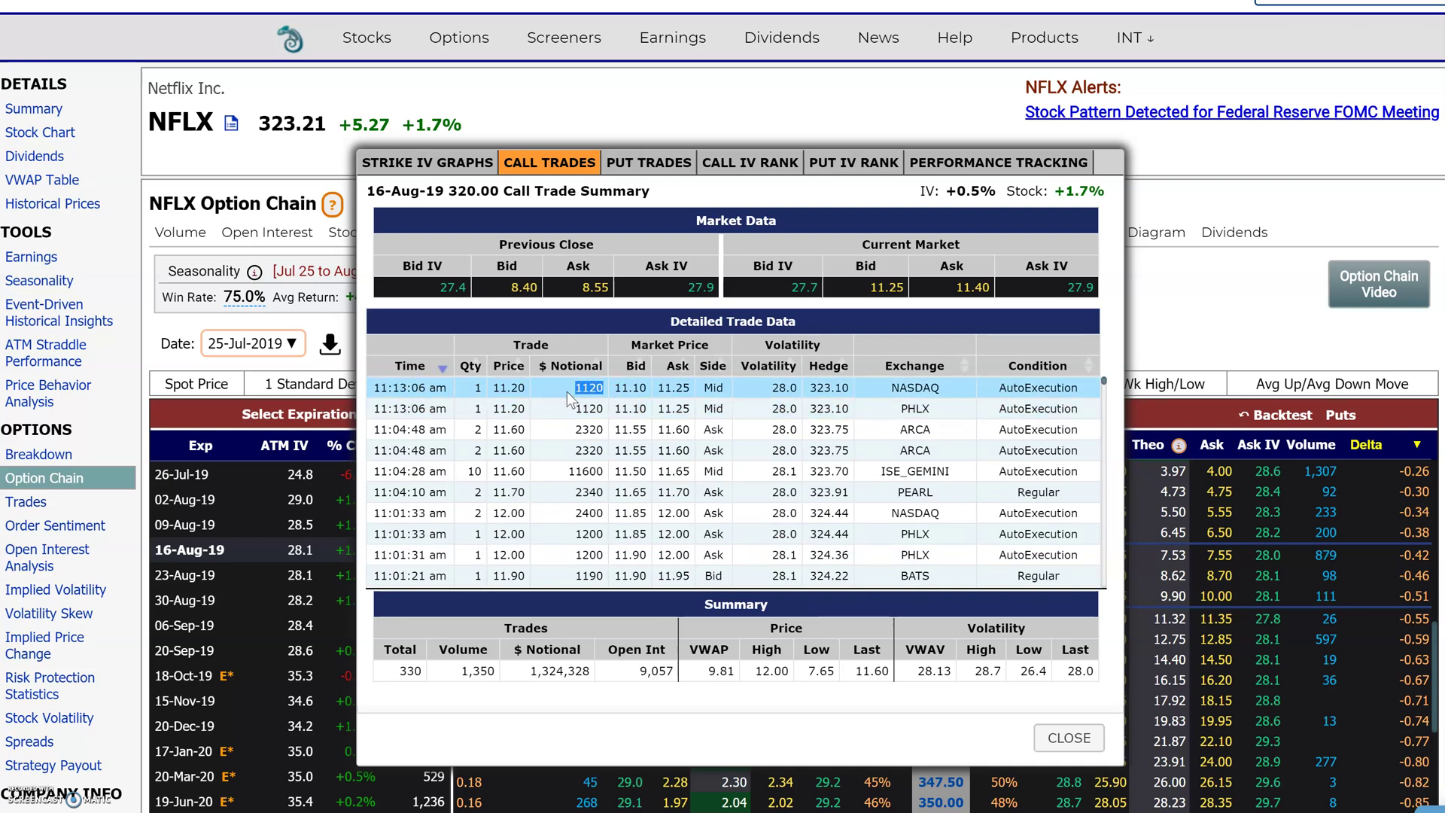
left_click(659, 389)
Pick out the first trade's ask 11.25, Mid side, 28.0 IV, 323.10 hedge, NASDAQ, AutoExecution
left_click_drag(659, 388, 697, 388)
double_click(717, 388)
left_click_drag(717, 388, 798, 388)
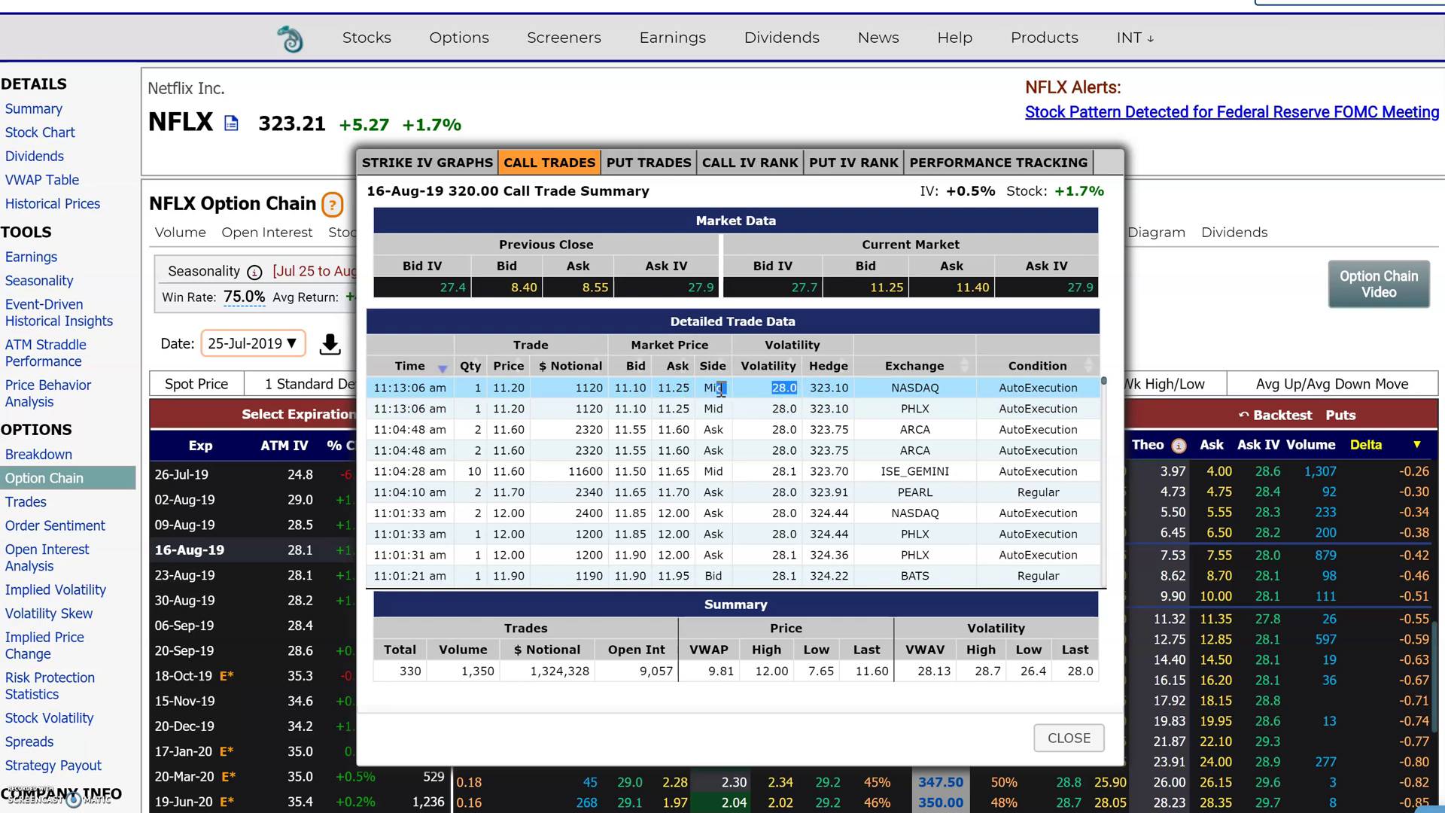
double_click(829, 387)
double_click(914, 388)
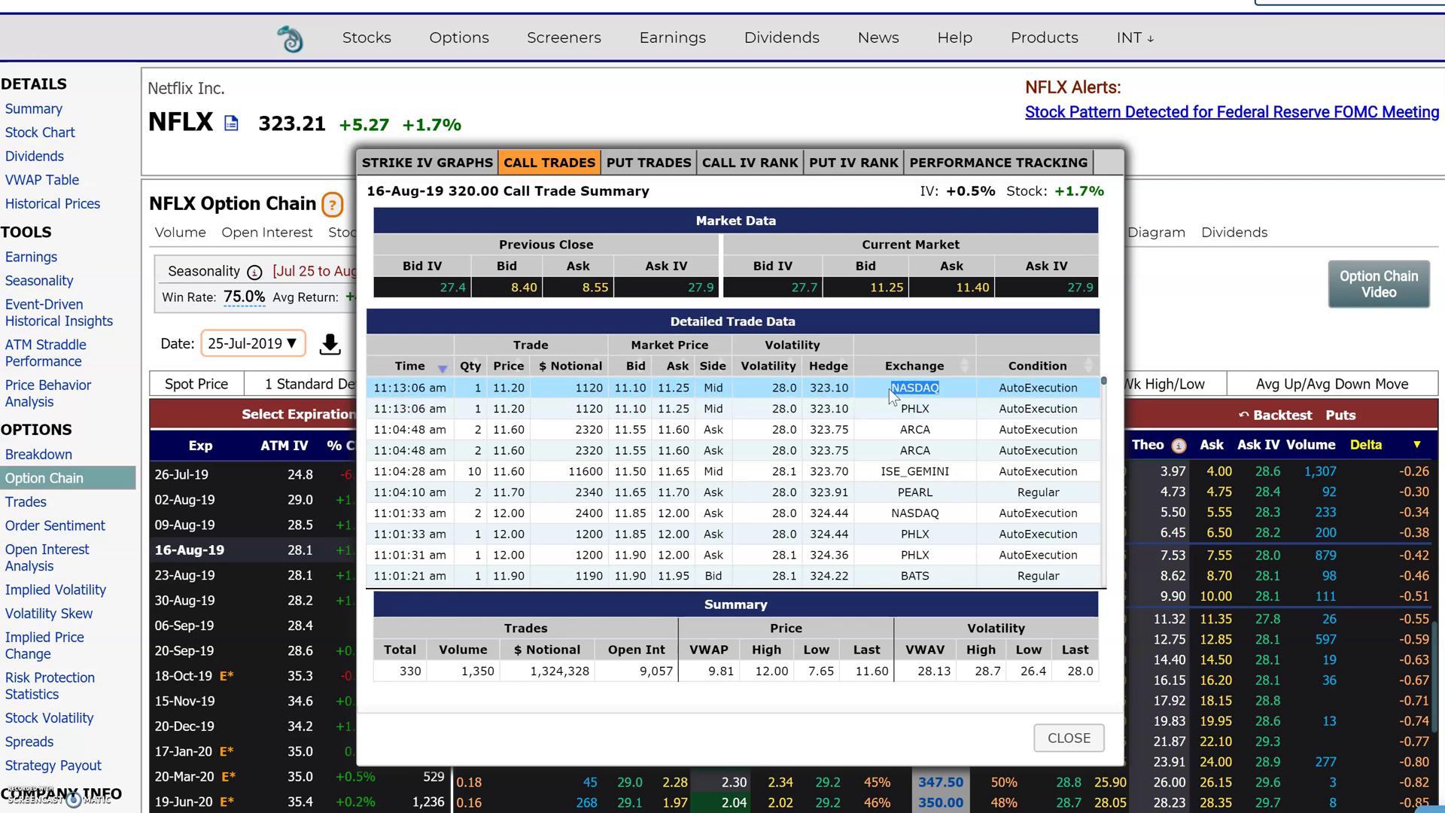
double_click(1013, 382)
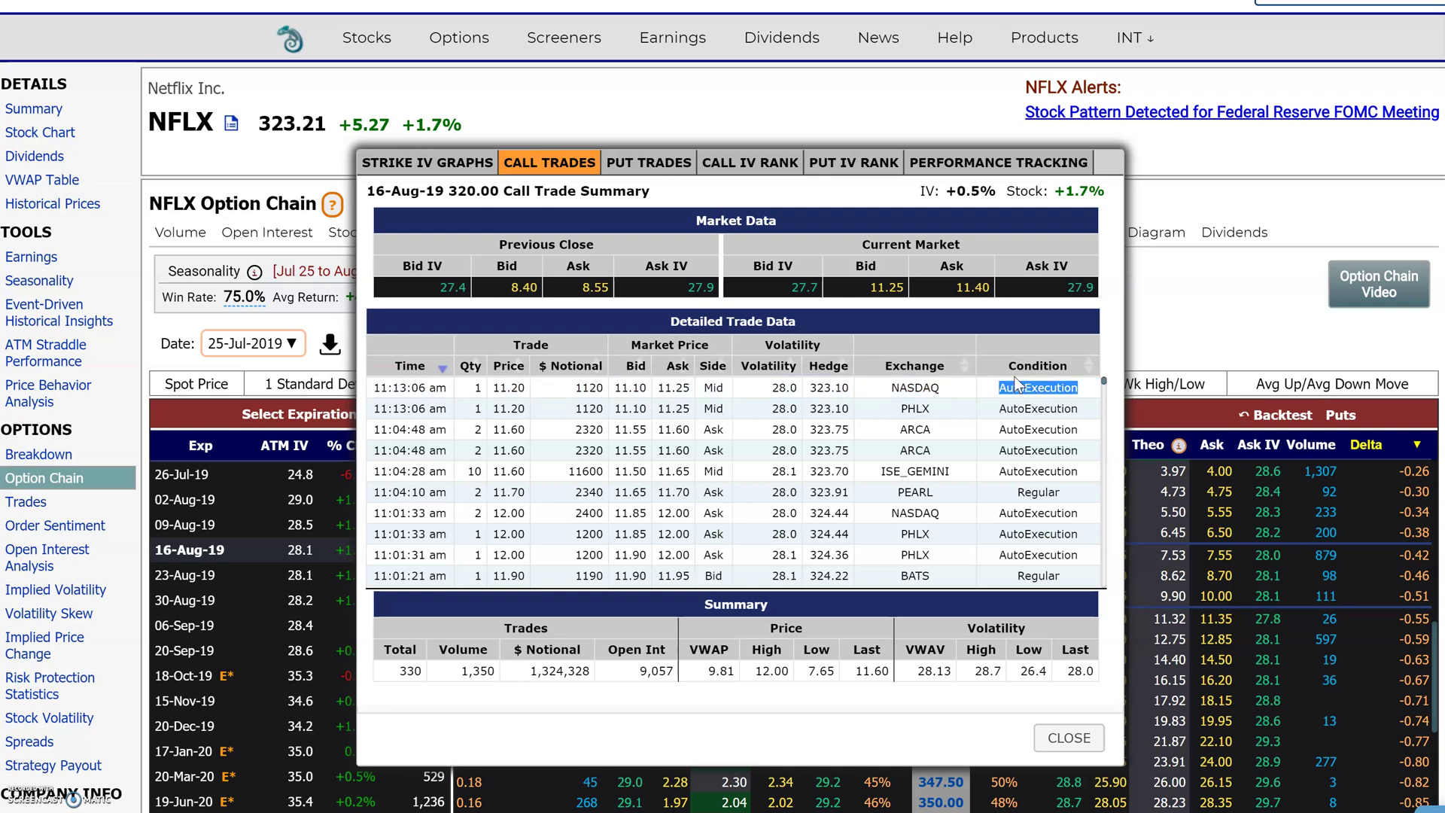
mouse_move(1104, 382)
left_mouse_down()
mouse_move(1098, 412)
mouse_move(1095, 359)
left_mouse_up()
Sort call trades by quantity (largest 383), then by volatility, highest first
left_click(472, 366)
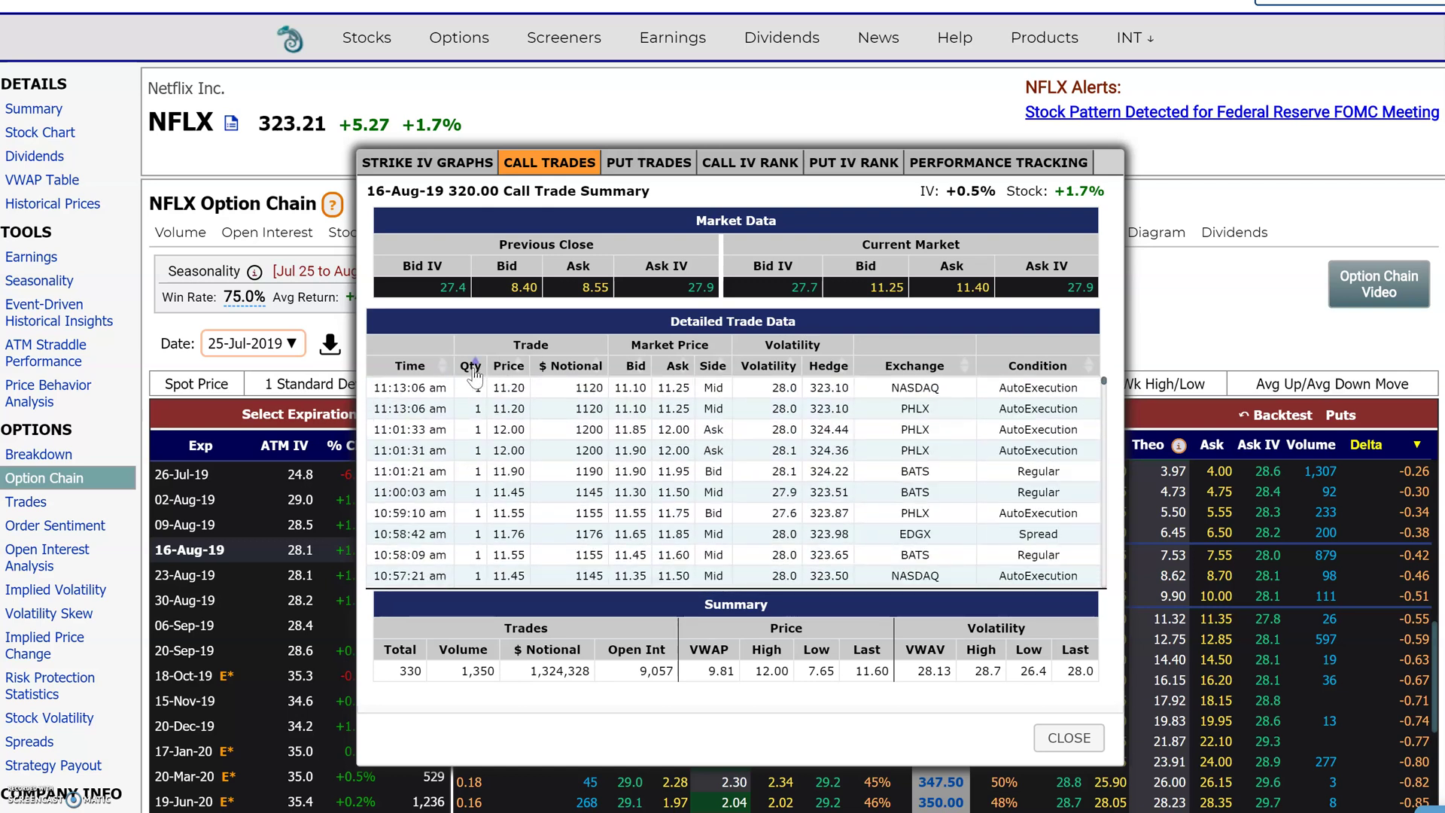
left_click(472, 367)
double_click(472, 387)
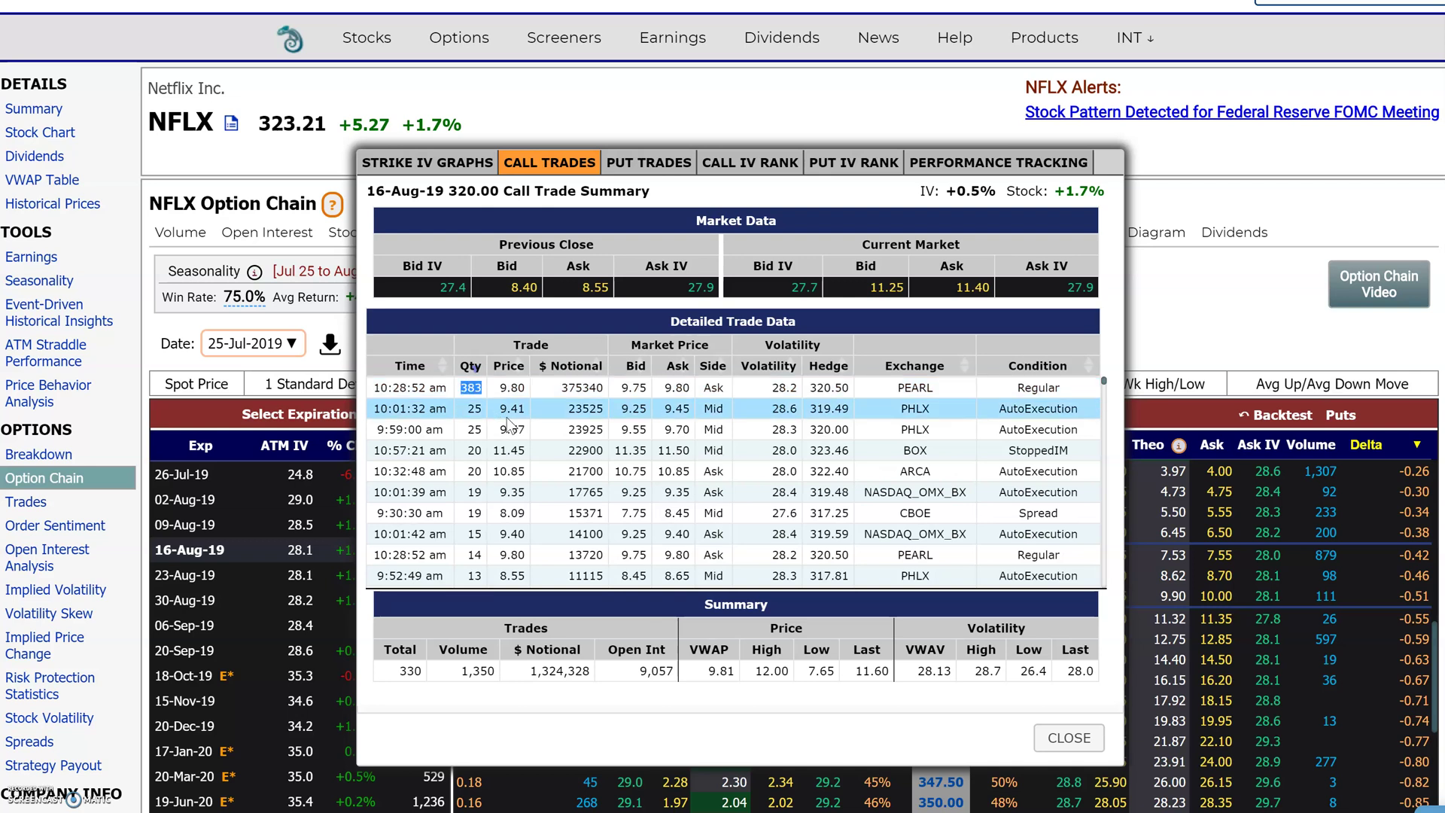
left_click(782, 371)
left_click(782, 371)
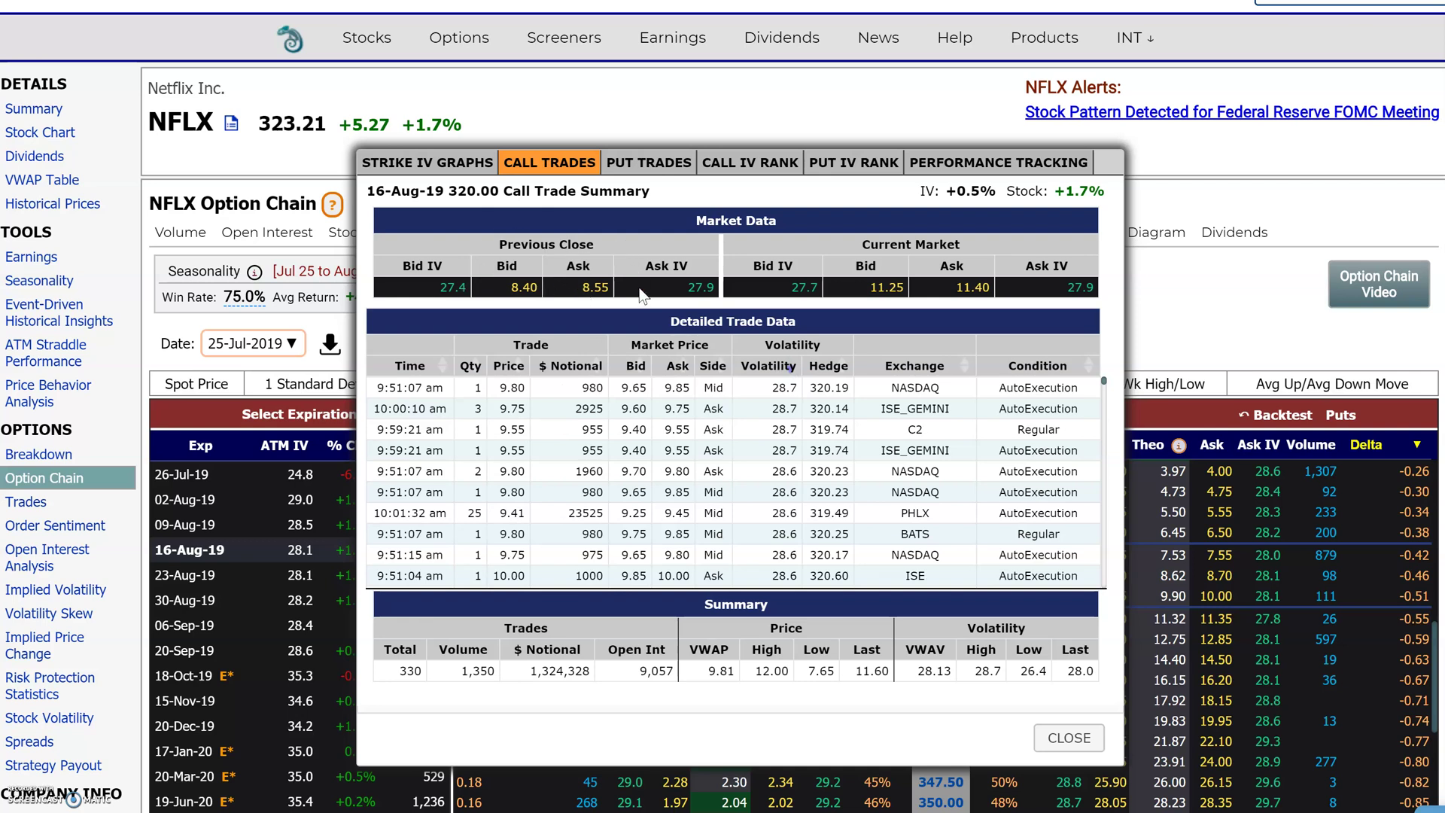
Compare previous close bid/ask 8.40/8.55 with current 11.25/11.40 and the IV and stock changes
left_click_drag(647, 297, 485, 292)
left_click(596, 287)
left_click_drag(1055, 294, 921, 291)
left_click(921, 292)
left_click_drag(541, 290, 511, 289)
left_click_drag(603, 290, 582, 290)
left_click_drag(905, 290, 869, 291)
left_click(856, 293)
left_click_drag(993, 291, 964, 290)
left_click_drag(1090, 191, 924, 191)
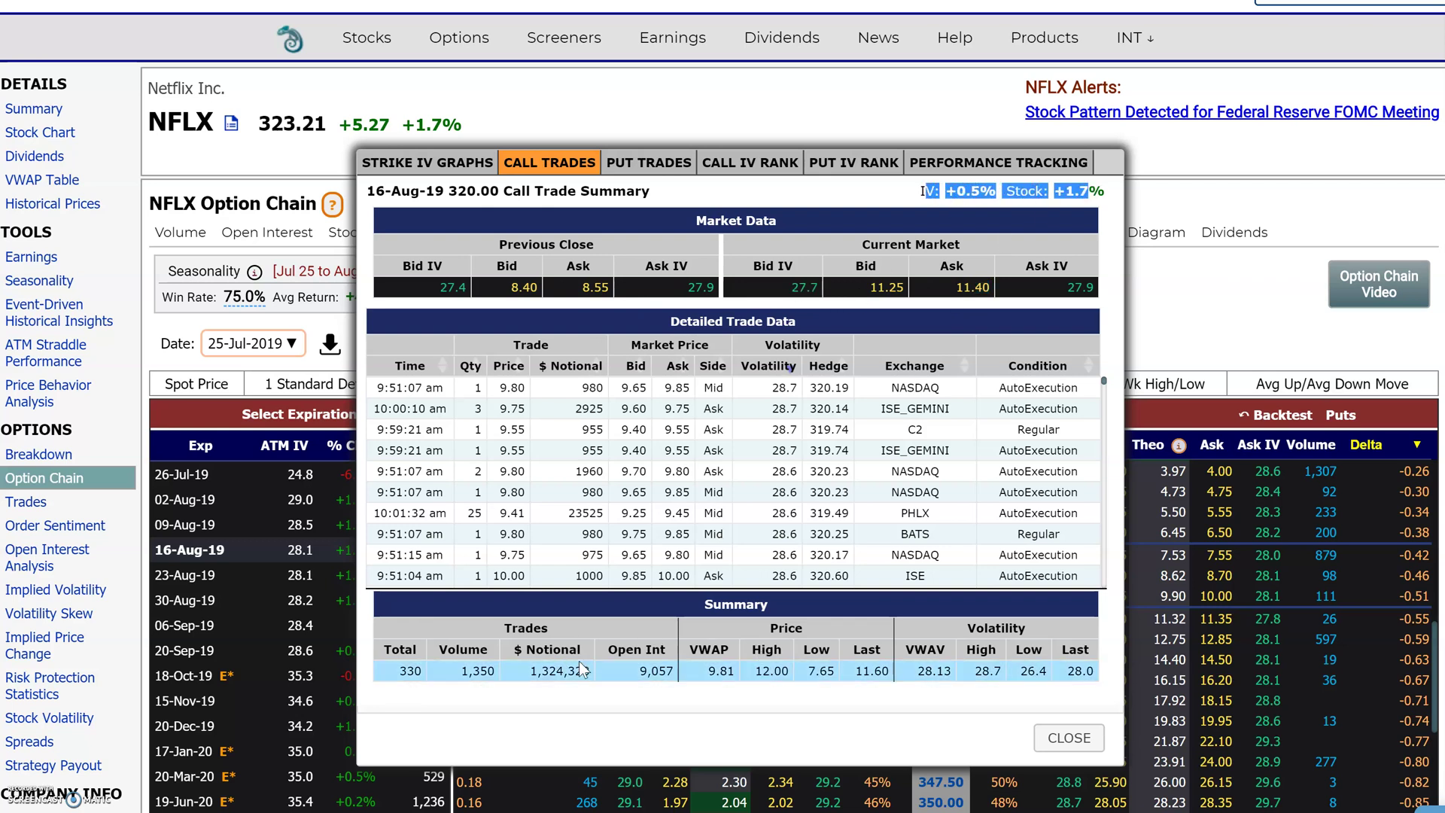
left_click(642, 679)
left_click_drag(676, 671, 399, 671)
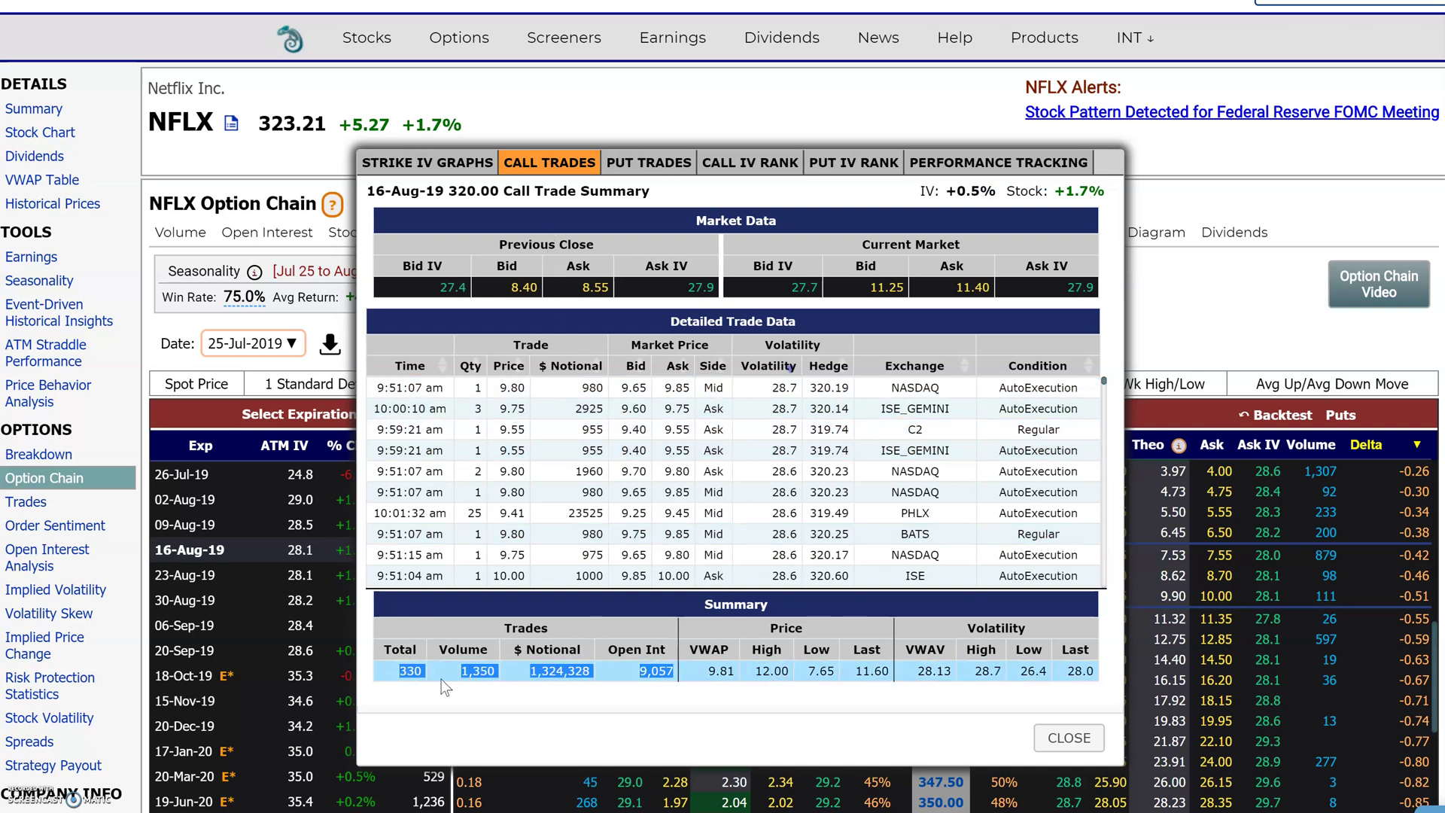
left_click(407, 672)
double_click(418, 671)
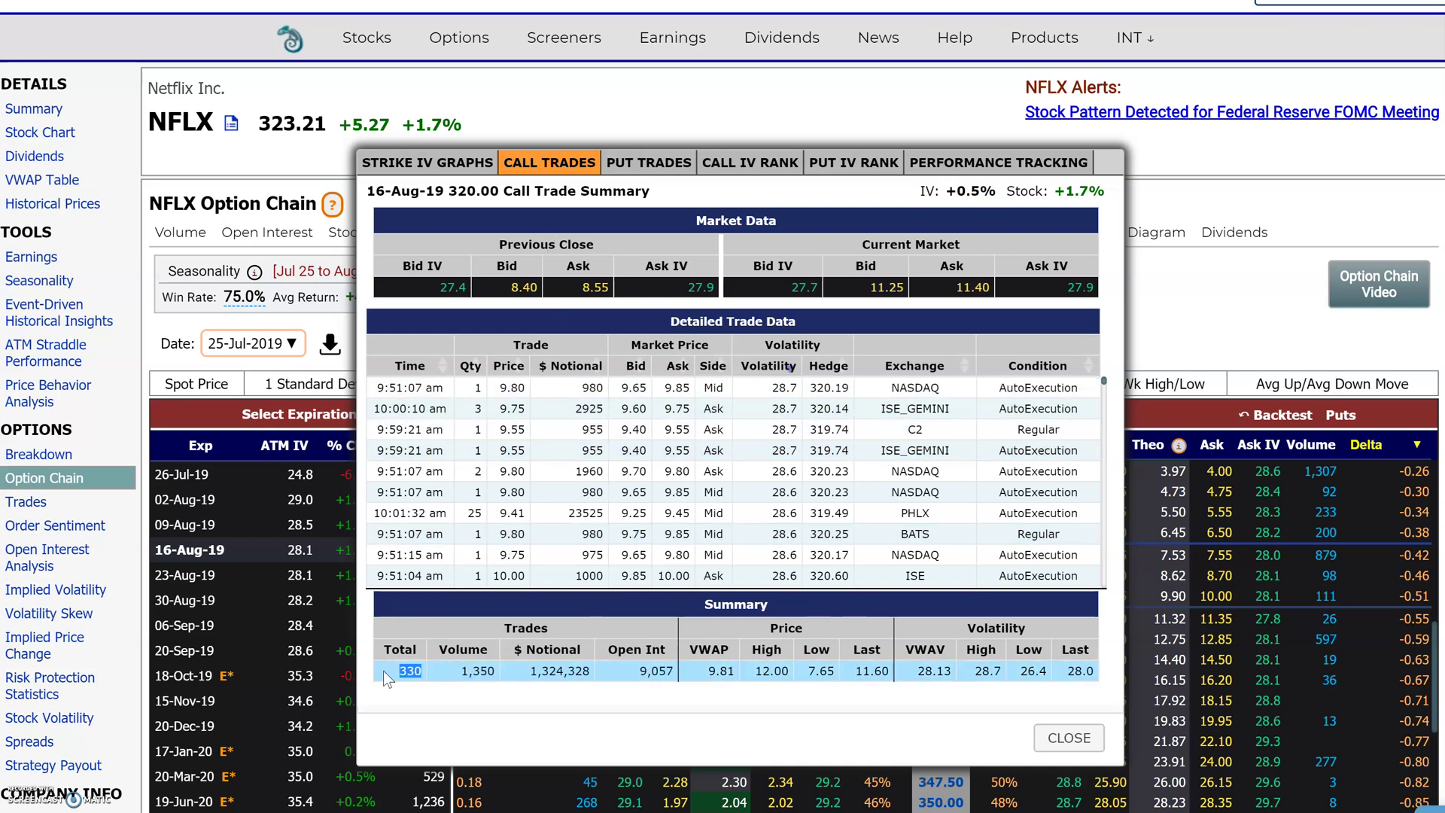
left_click_drag(487, 670, 456, 672)
left_click(588, 674)
double_click(588, 674)
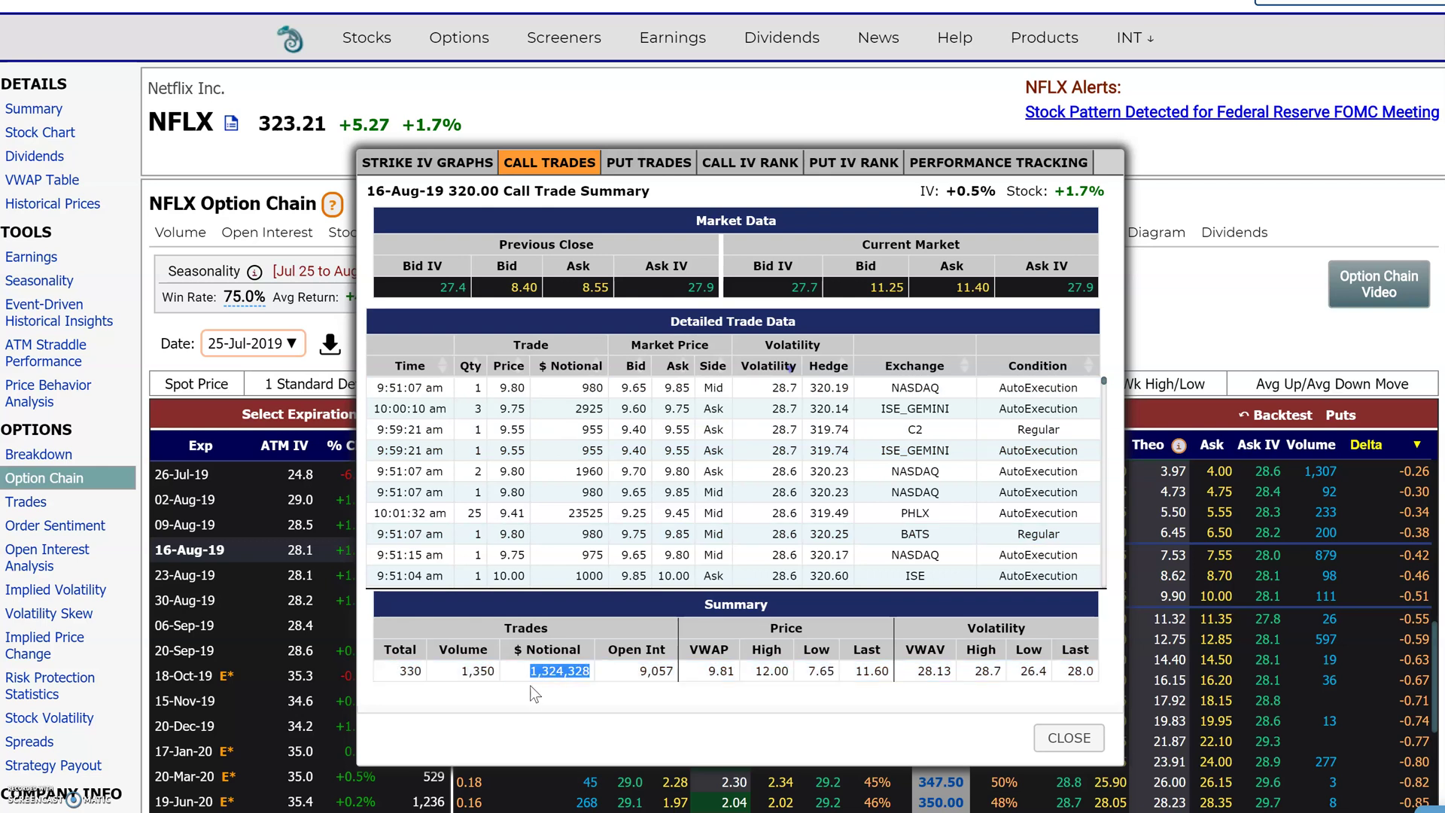
double_click(656, 671)
double_click(721, 670)
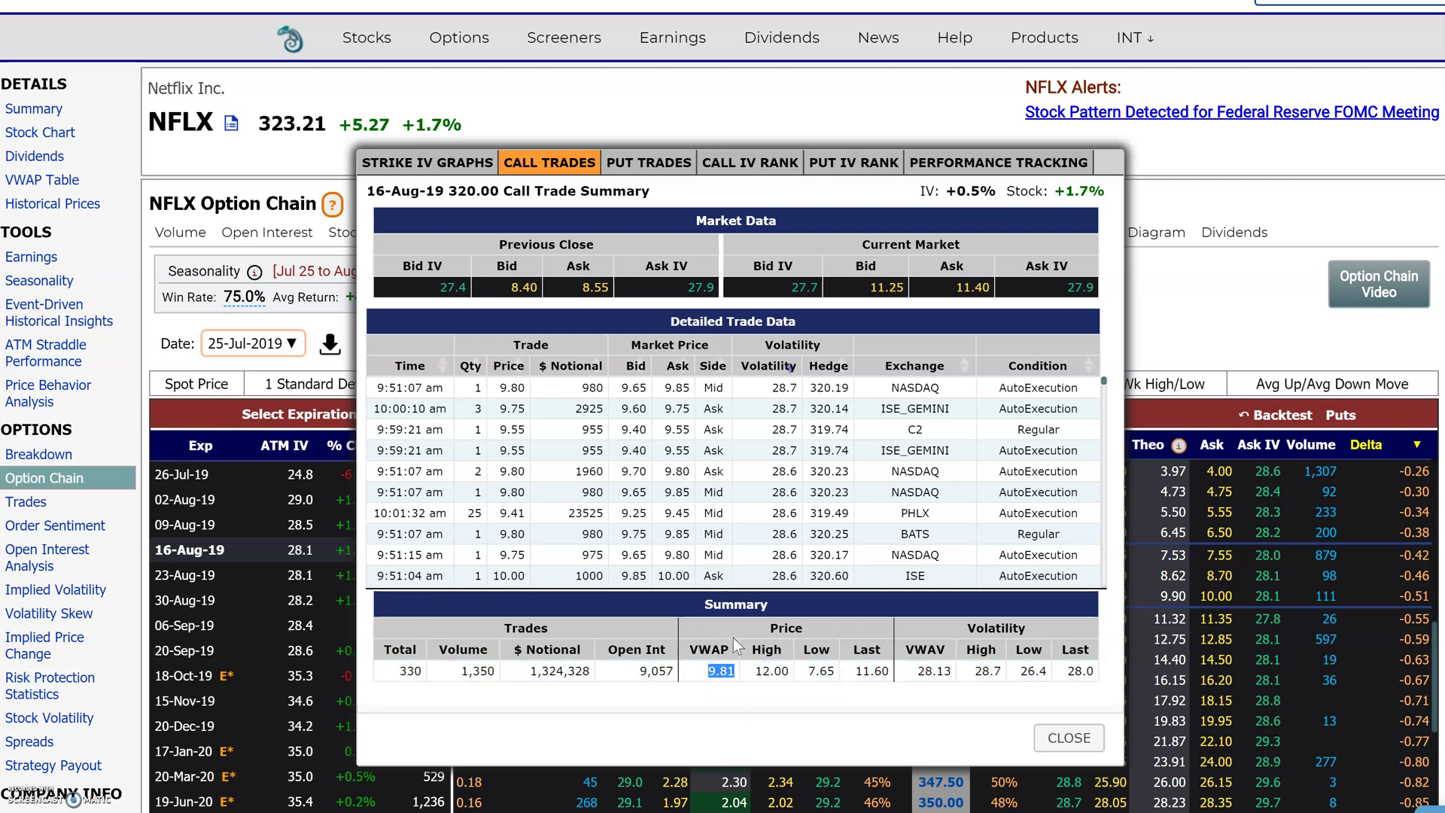
left_click_drag(743, 671, 707, 672)
mouse_move(837, 672)
left_mouse_down()
mouse_move(858, 672)
mouse_move(812, 672)
left_mouse_up()
left_click_drag(912, 671, 954, 670)
left_click(953, 681)
left_click(1028, 670)
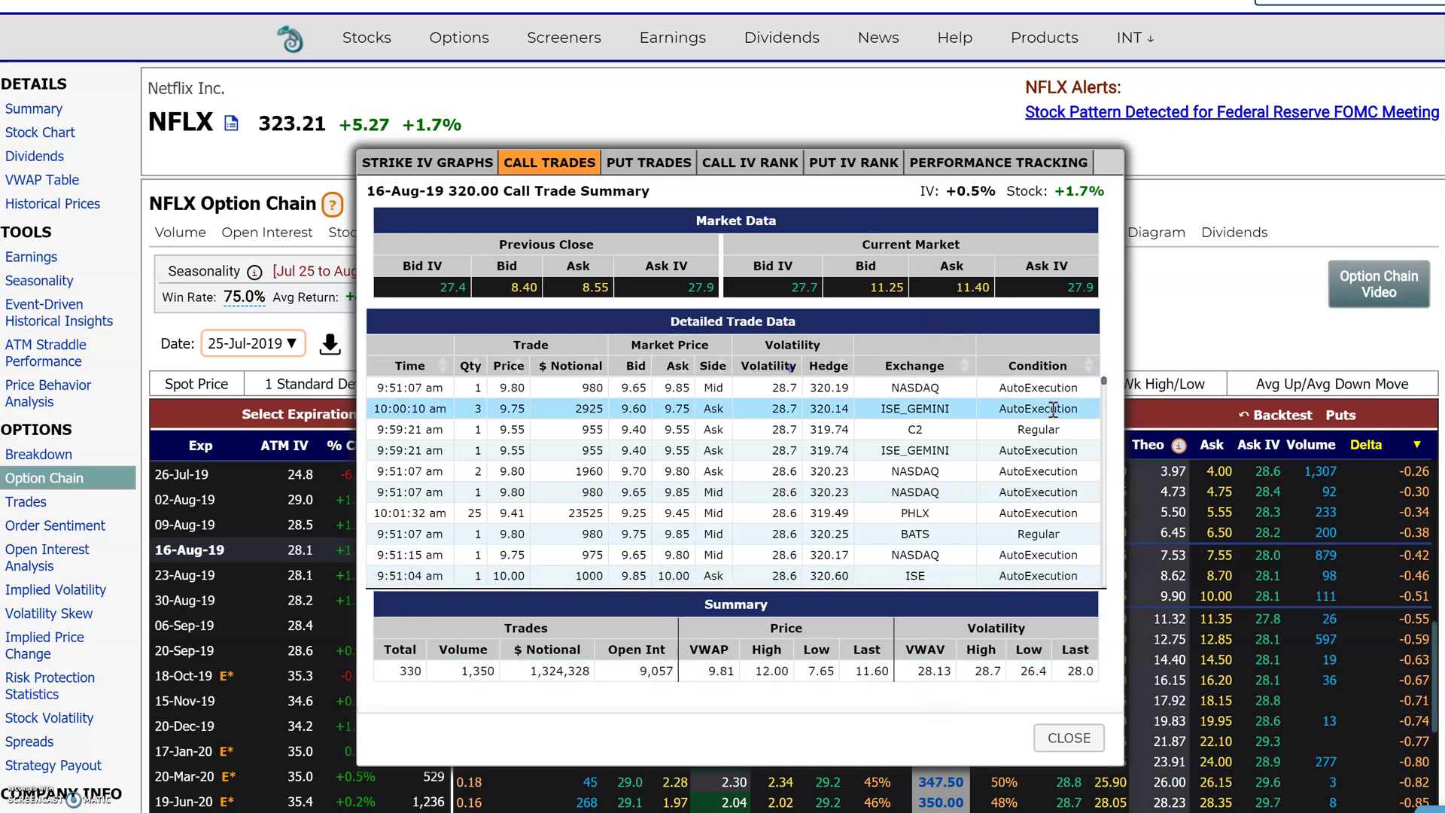
mouse_move(1103, 385)
left_mouse_down()
mouse_move(1101, 577)
mouse_move(1100, 353)
mouse_move(1100, 406)
left_mouse_up()
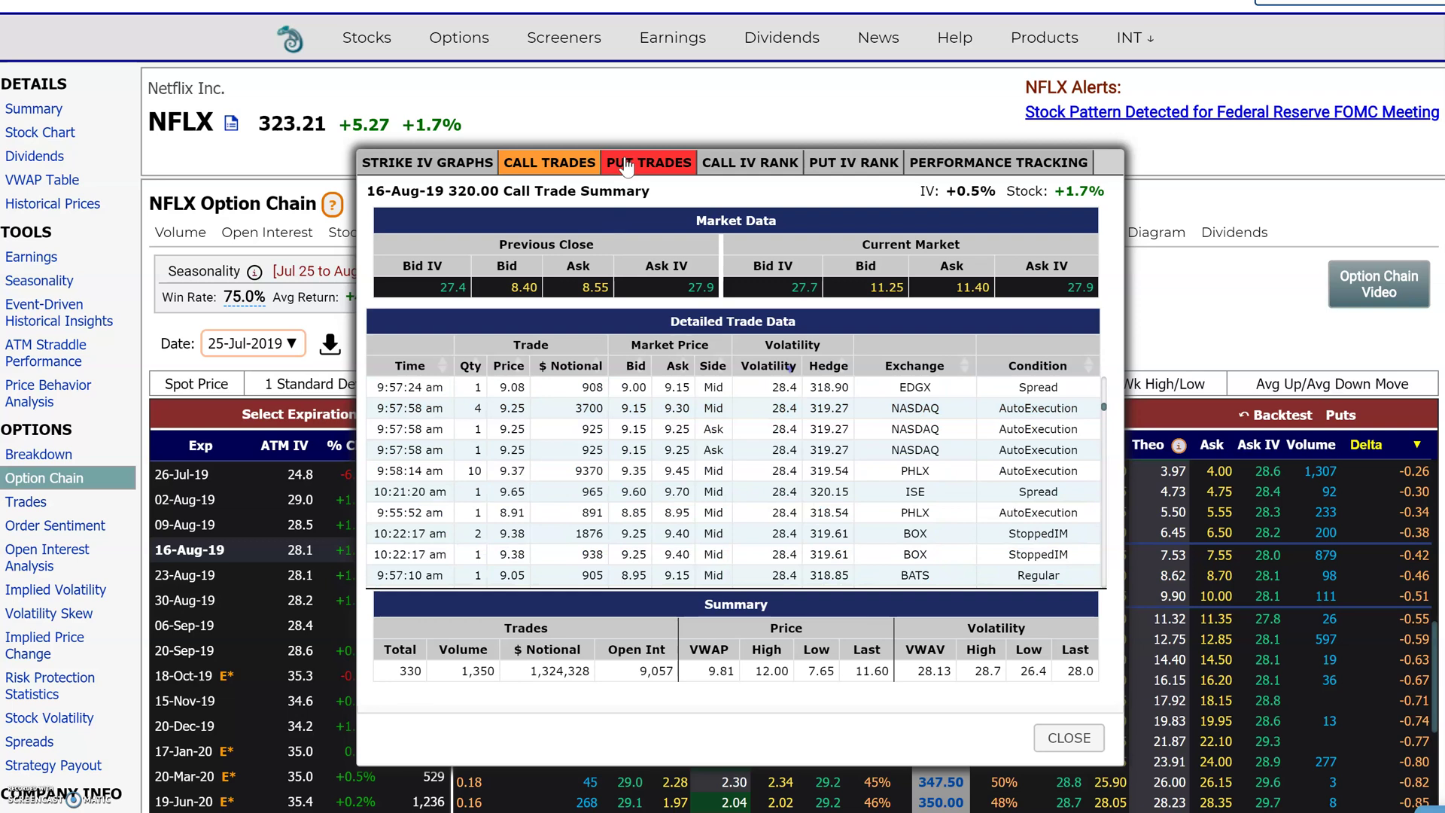
Show the call IV rank, with 27.9 ask IV at 32% rank
left_click(788, 171)
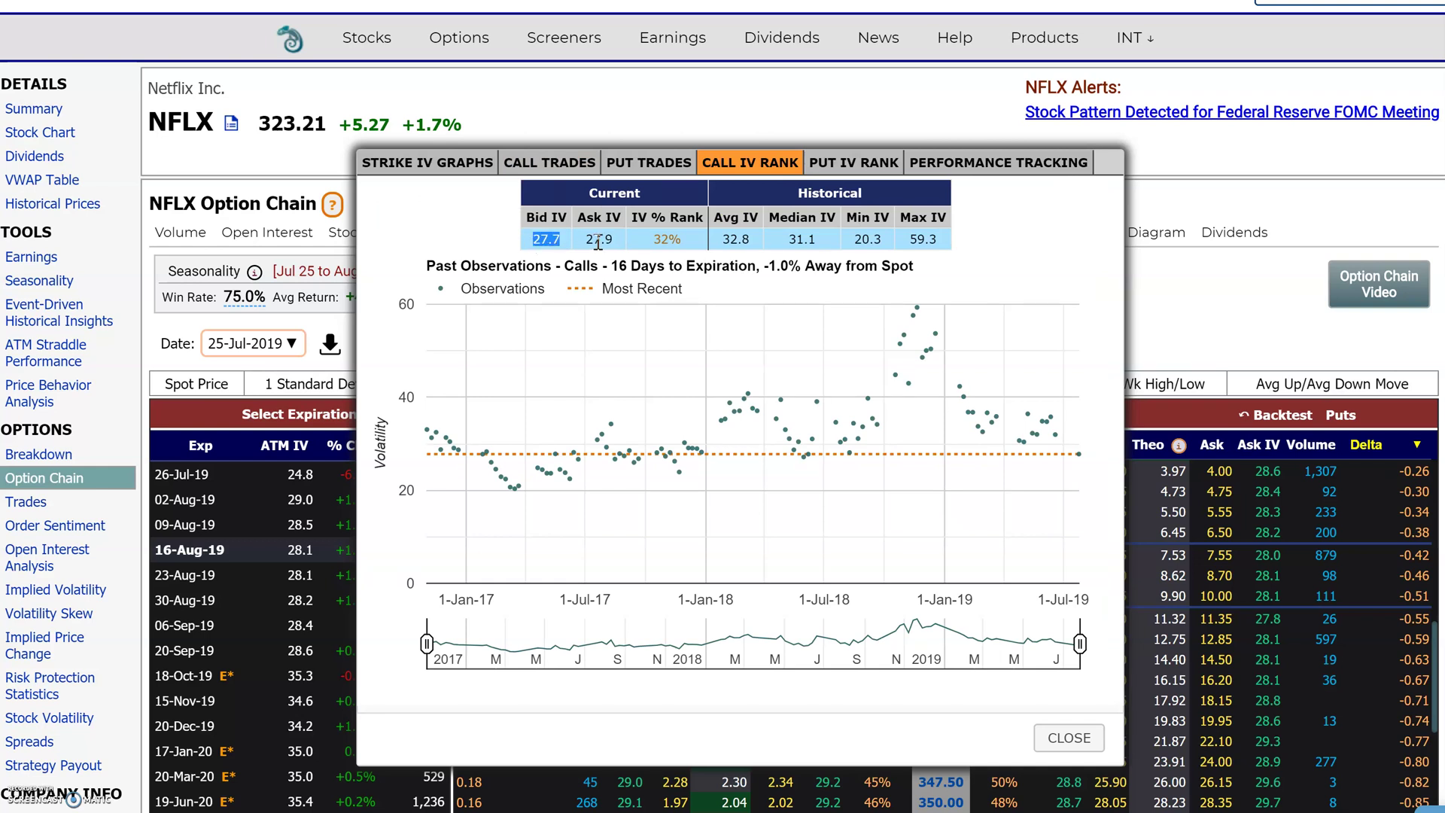
left_click_drag(617, 240, 575, 242)
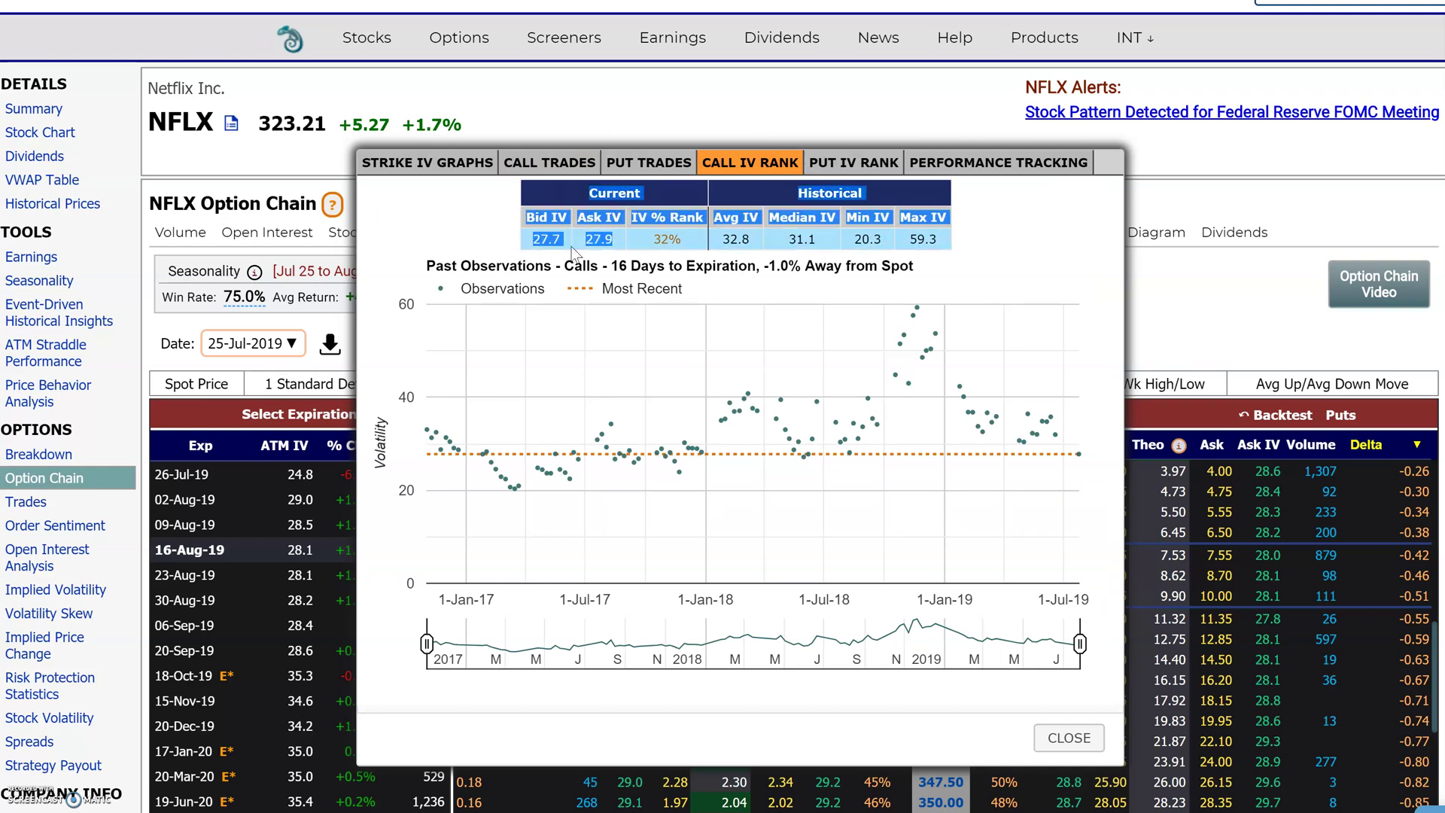
left_click(610, 239)
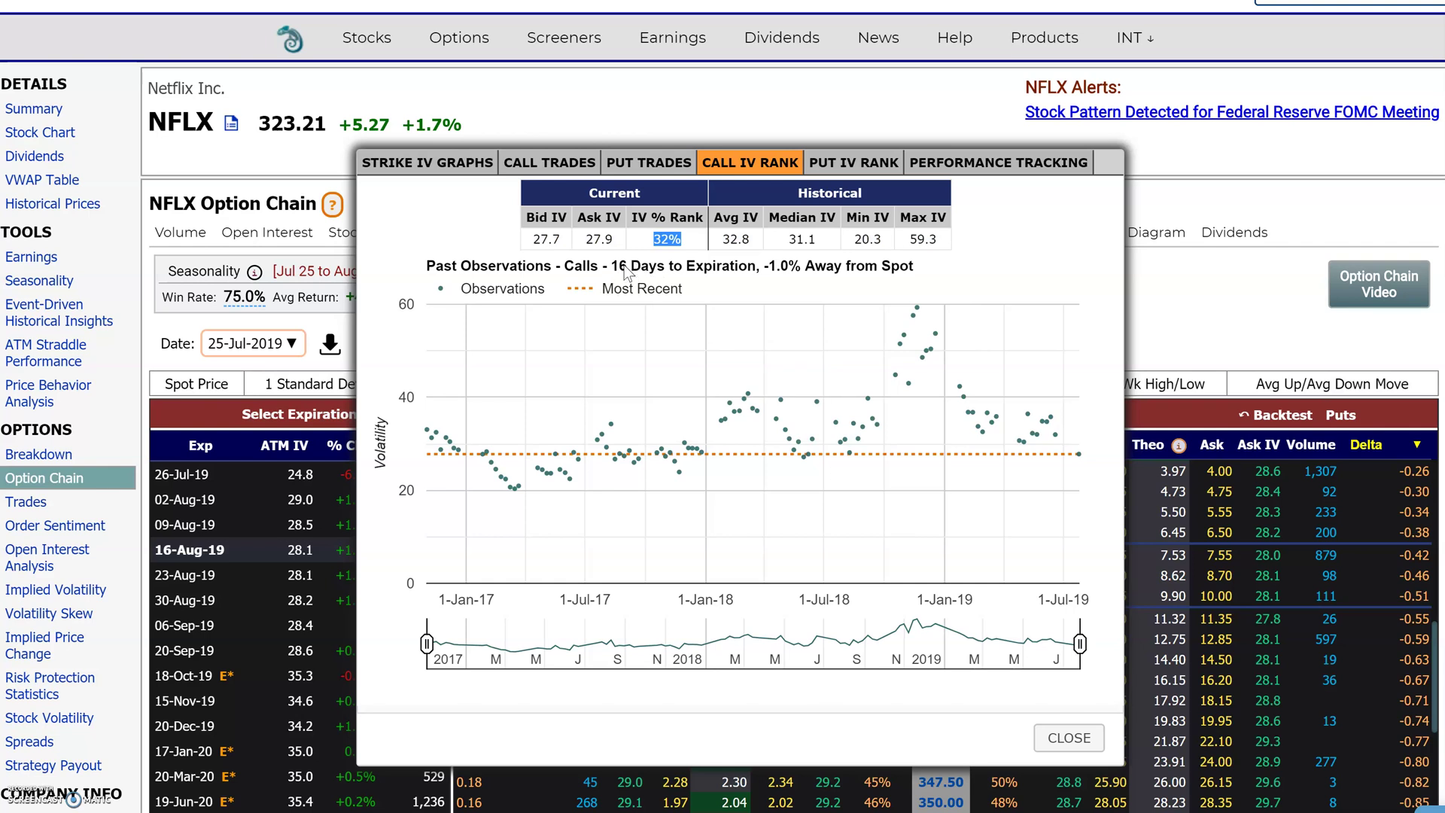
left_click(767, 269)
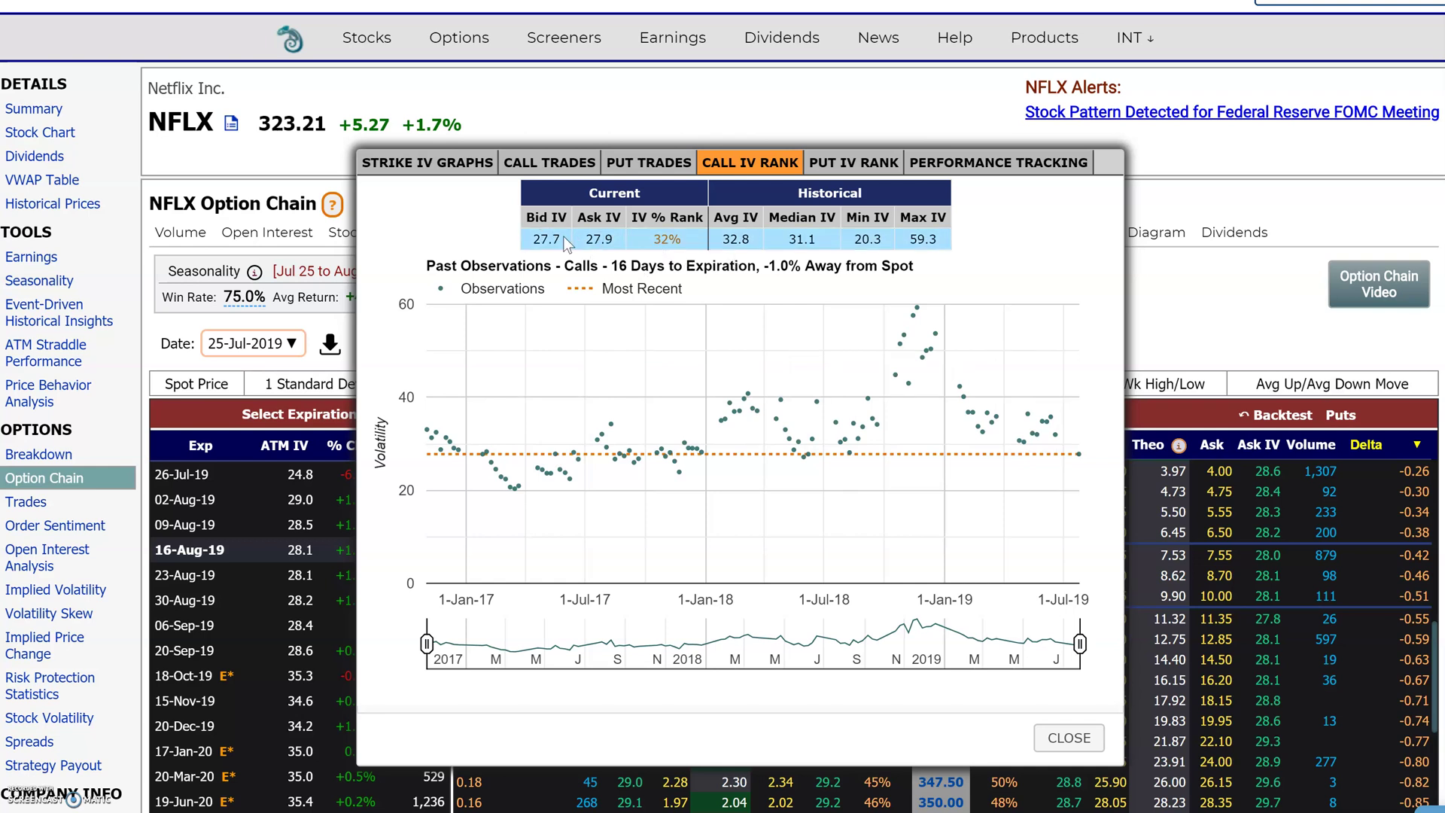
mouse_move(912, 316)
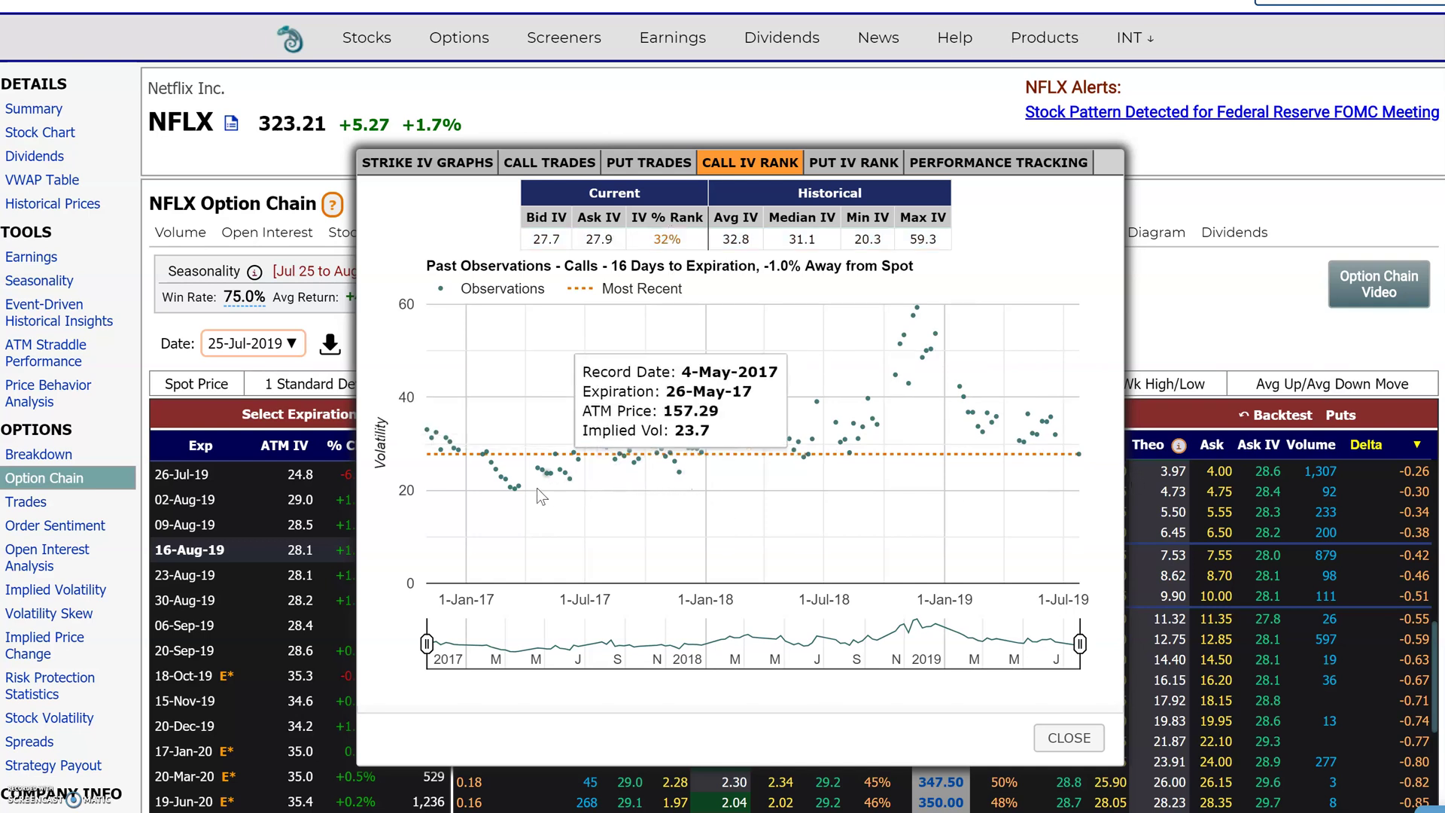
Pick out the historical IV average 32.8, median 31.1 and maximum 59.3
double_click(730, 238)
double_click(819, 238)
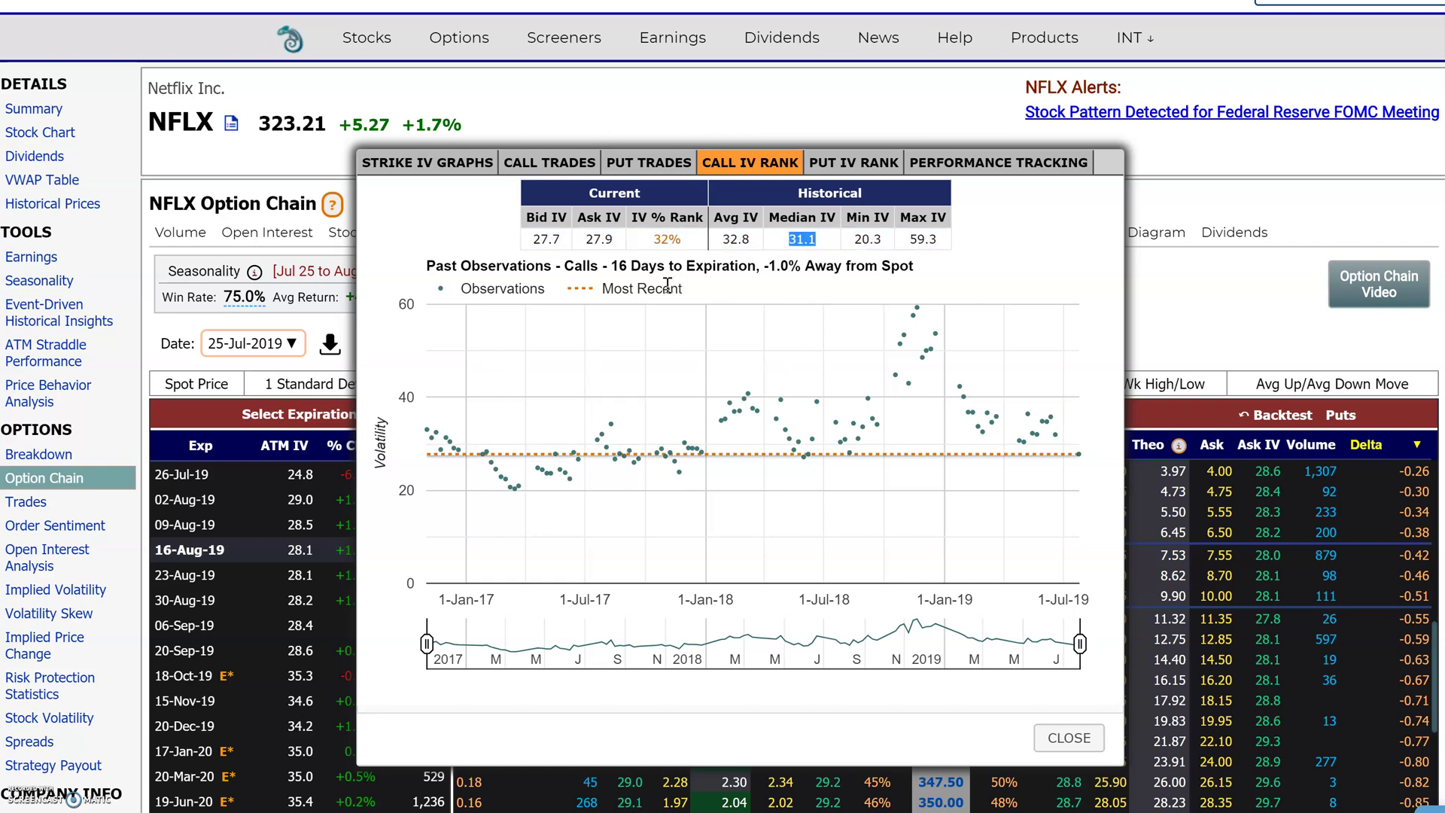
double_click(936, 240)
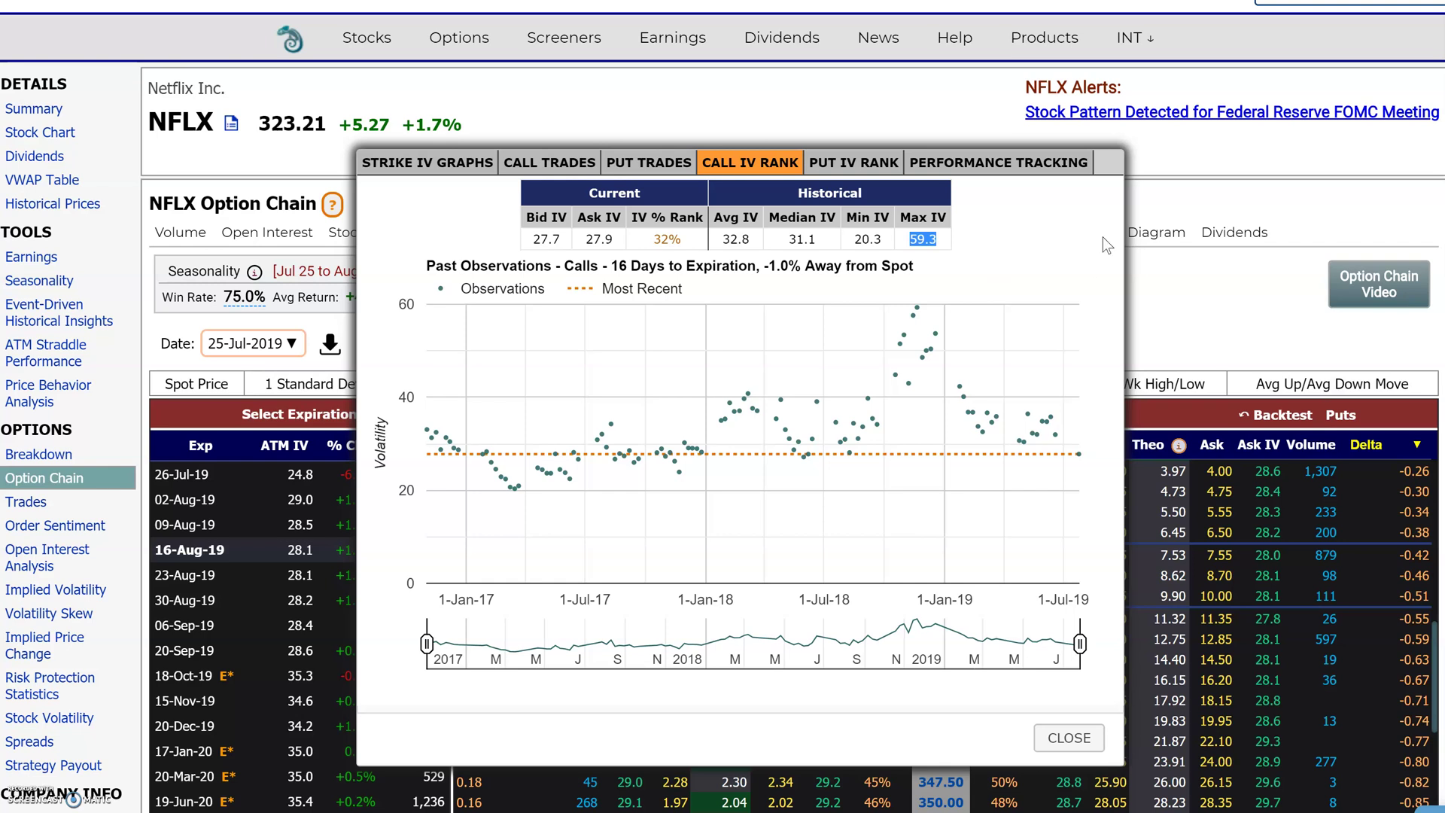
Show 320 call performance tracking, comparing recent bid/ask and open interest (9,057, 8,690)
left_click(1020, 173)
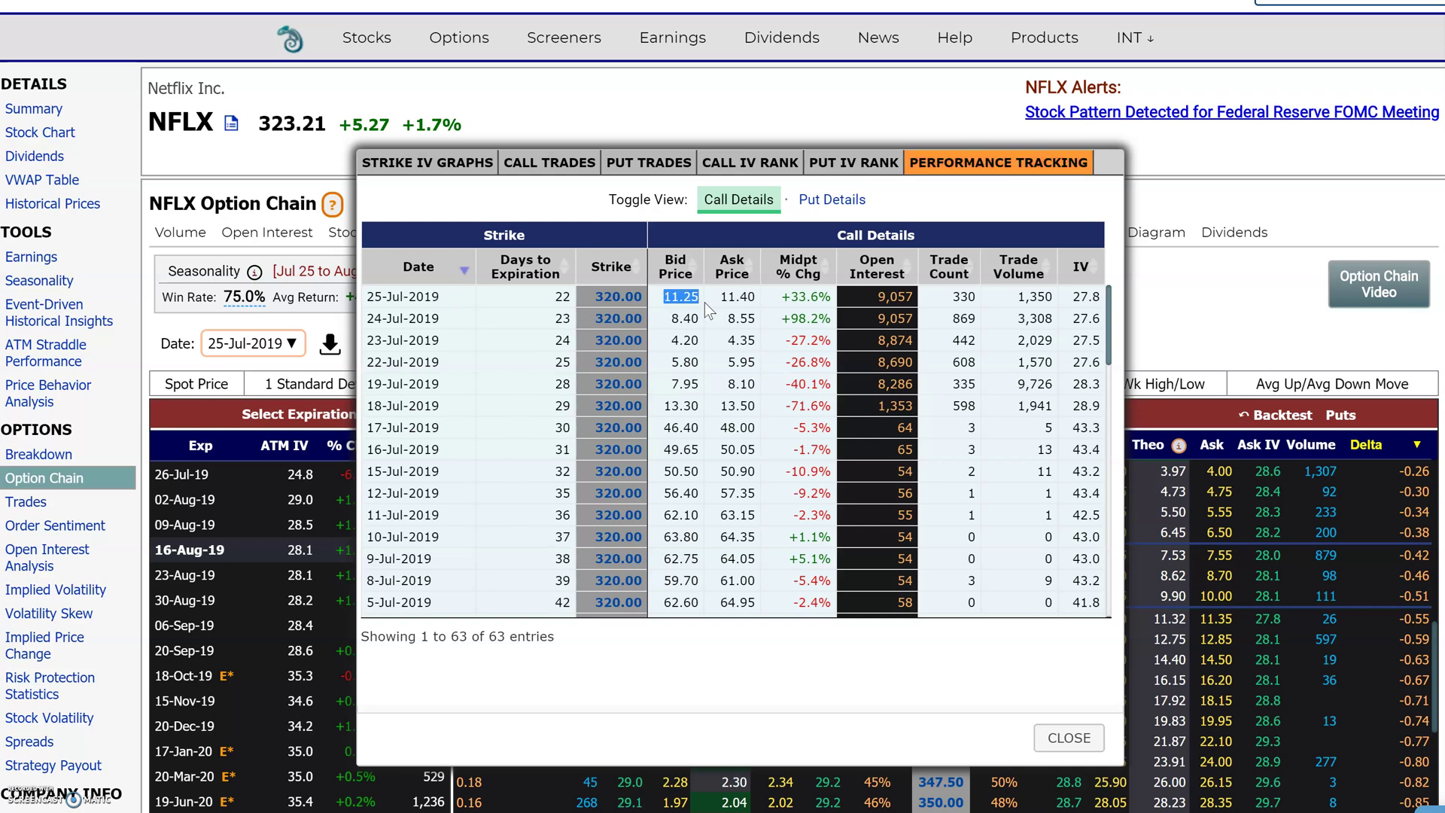
left_click_drag(766, 301, 640, 301)
left_click_drag(915, 301, 848, 304)
left_click_drag(435, 298, 382, 341)
left_click_drag(762, 319, 672, 321)
left_click_drag(759, 340, 672, 343)
left_click_drag(921, 343, 872, 365)
Review daily trade counts (330, 608), 3,308 volume and IV, then toggle Put and Call Details
left_click_drag(986, 300, 954, 301)
left_click(983, 325)
left_click_drag(979, 364, 954, 367)
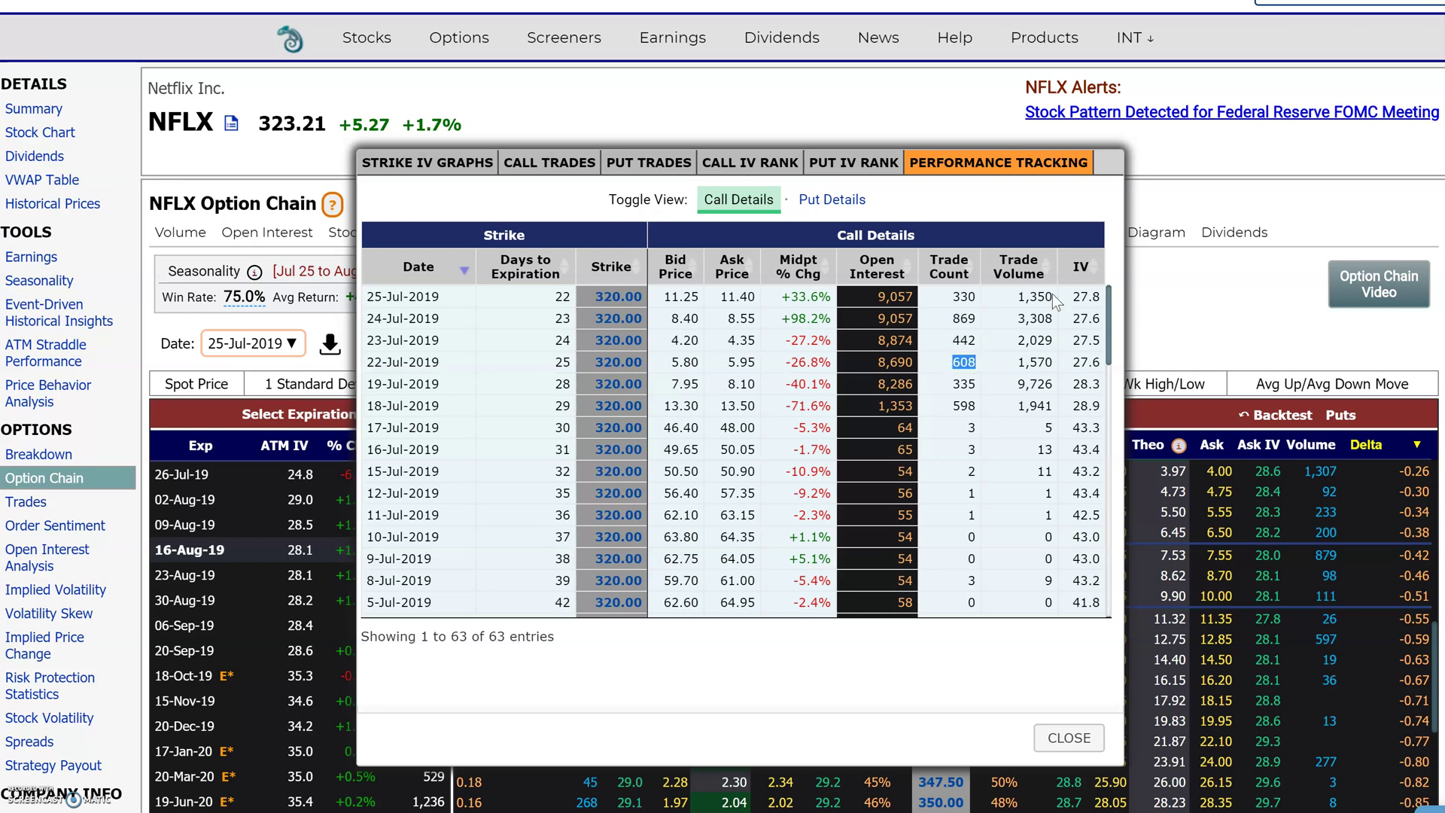
left_click_drag(1057, 297, 1027, 386)
left_click(1059, 395)
left_click_drag(1100, 298, 1075, 381)
left_click_drag(1096, 449, 1084, 447)
left_click_drag(1105, 327, 1031, 346)
left_click(833, 200)
left_click(760, 209)
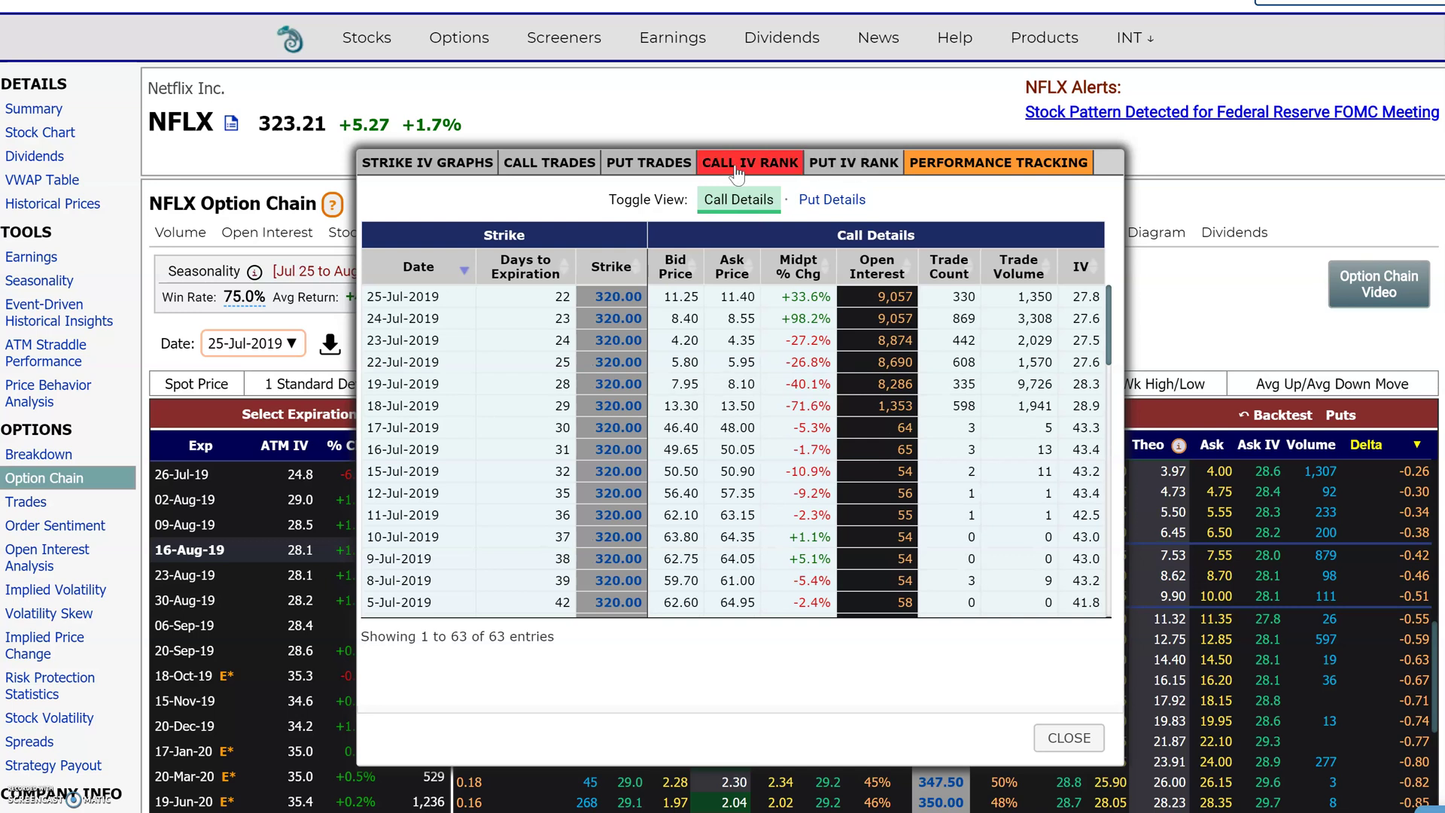